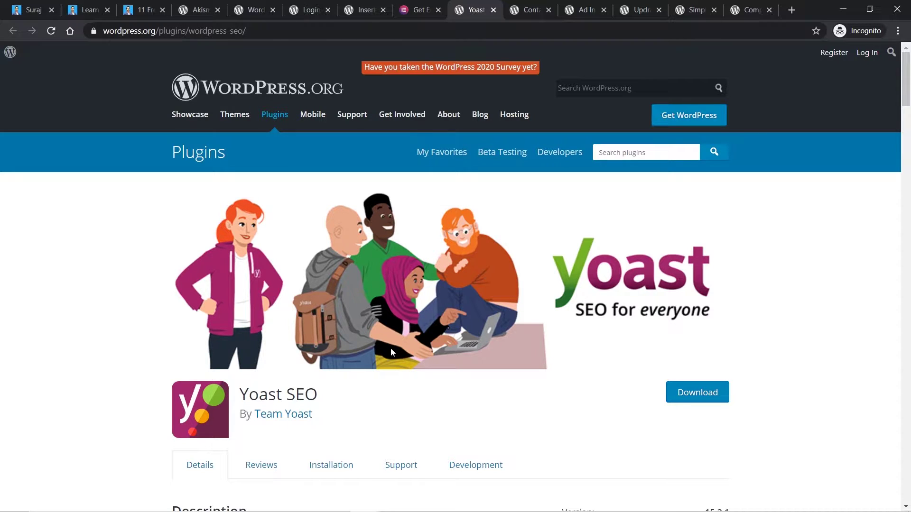
Step: Exit the Elementor editor to the WordPress dashboard, leaving the page without saving its changes
scroll(391, 352, down, 3)
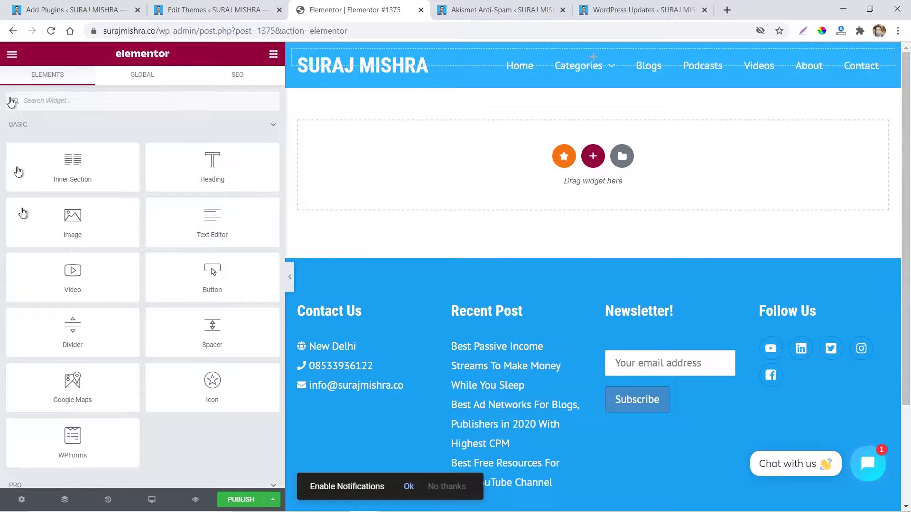
click(11, 54)
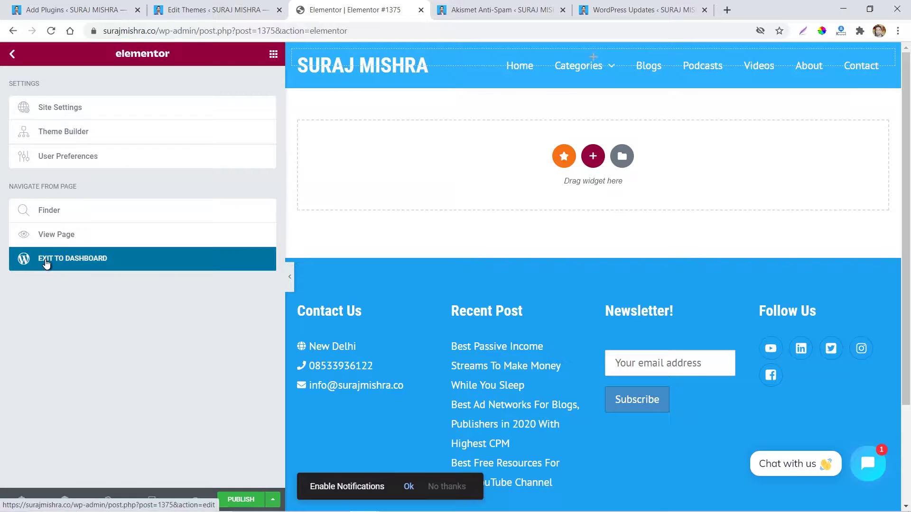
click(45, 259)
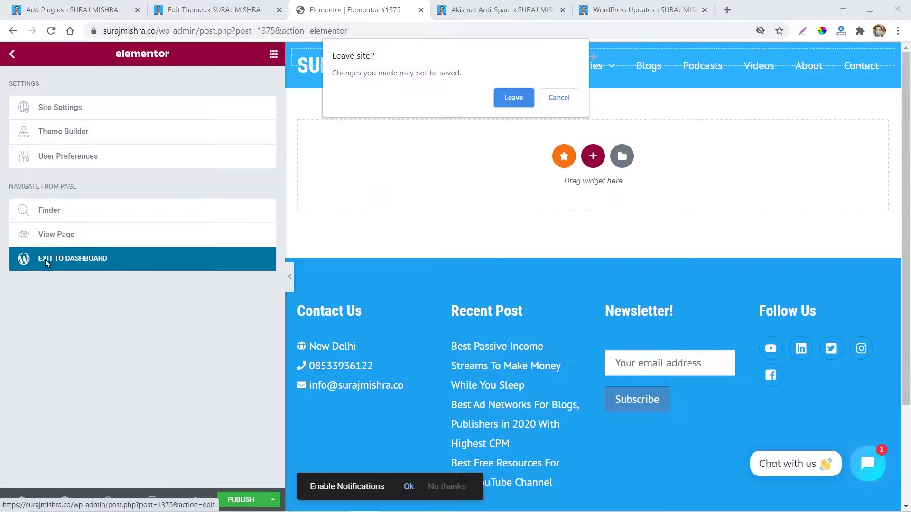
click(519, 102)
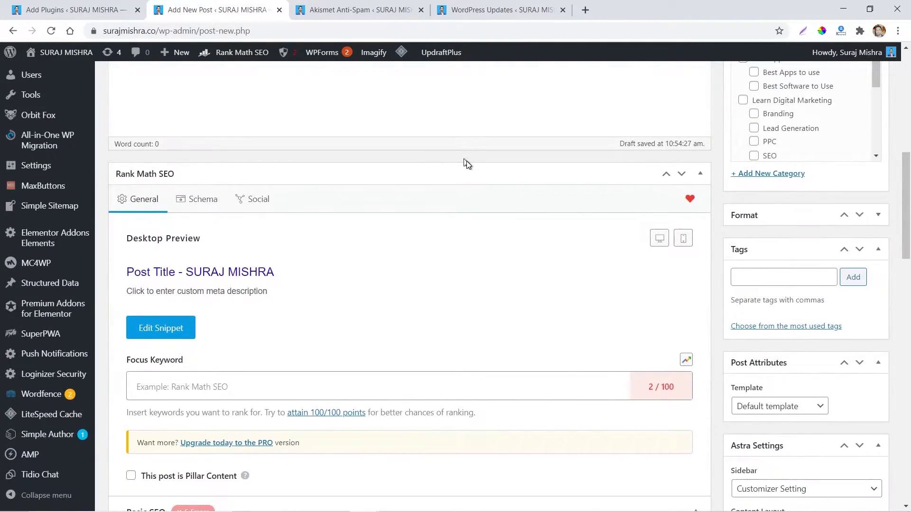
Step: Open the search snippet editor in the new post's Rank Math SEO section
scroll(465, 161, up, 7)
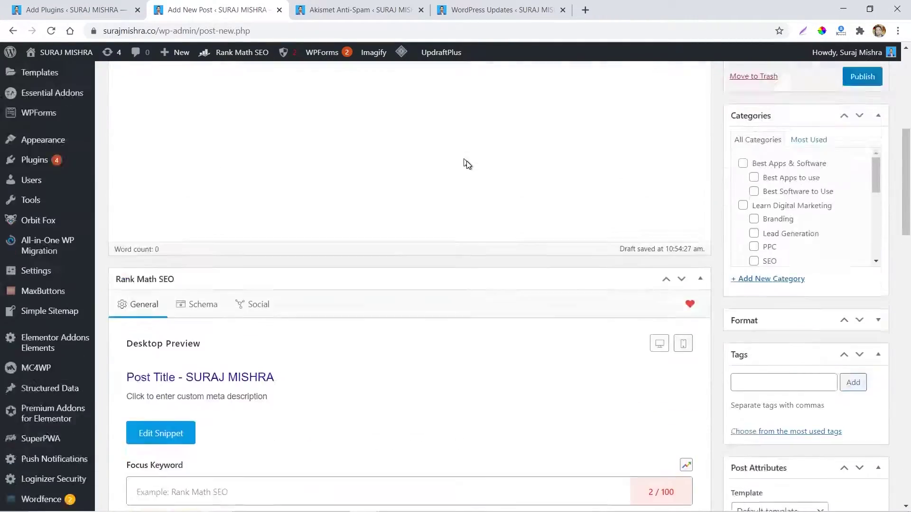
scroll(204, 137, up, 2)
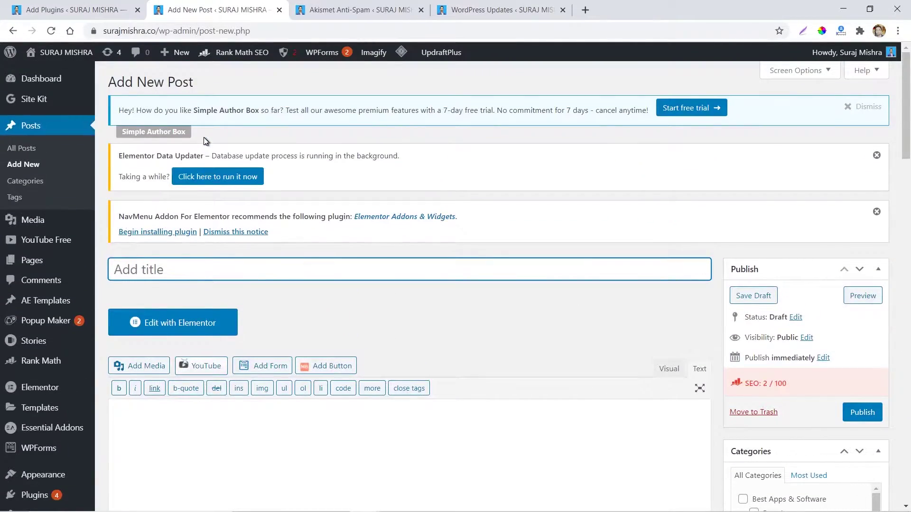
scroll(205, 141, down, 3)
scroll(205, 141, down, 6)
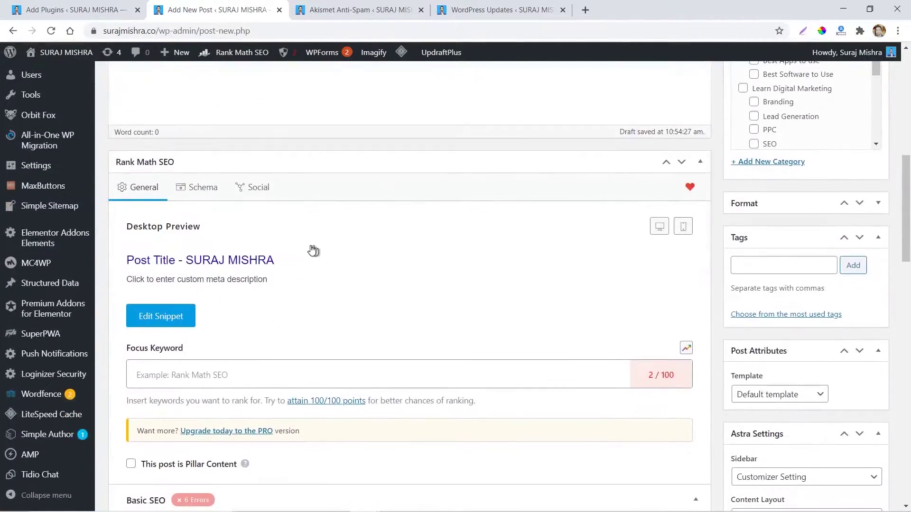
scroll(232, 296, down, 2)
scroll(261, 313, up, 2)
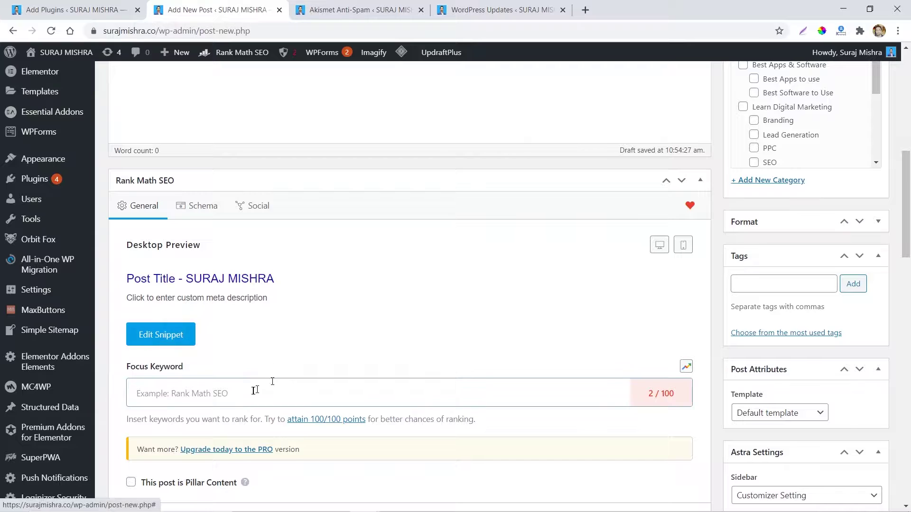
scroll(254, 386, down, 1)
click(205, 345)
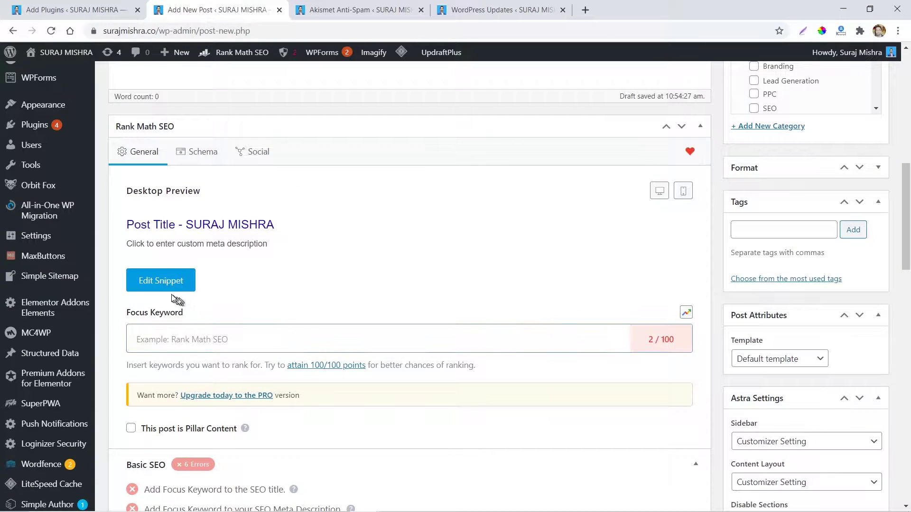
click(160, 281)
Step: Examine the snippet's title, permalink and description fields, and the focus keyword field below them
click(242, 212)
scroll(246, 212, up, 3)
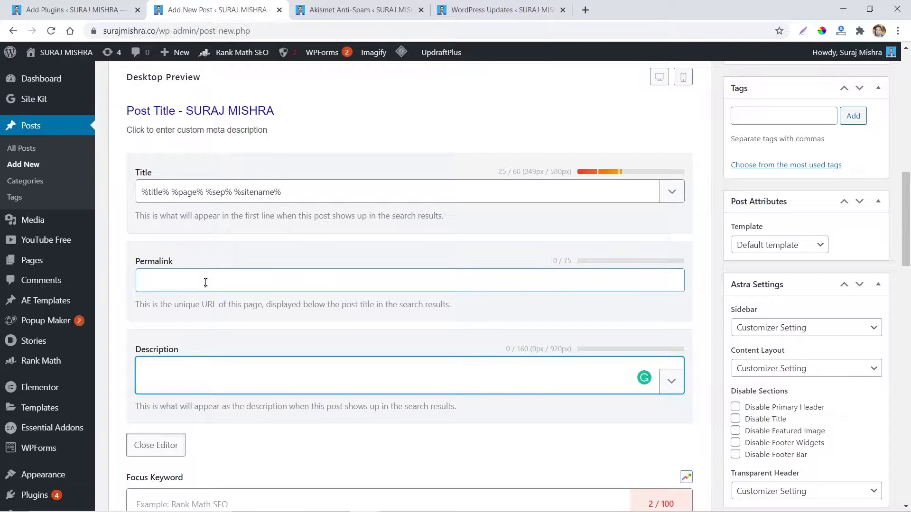
scroll(242, 368, down, 2)
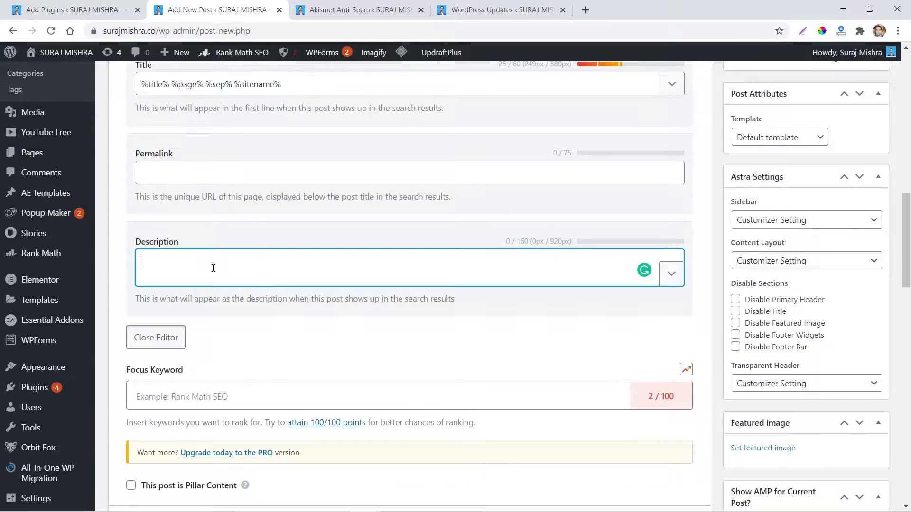
click(209, 169)
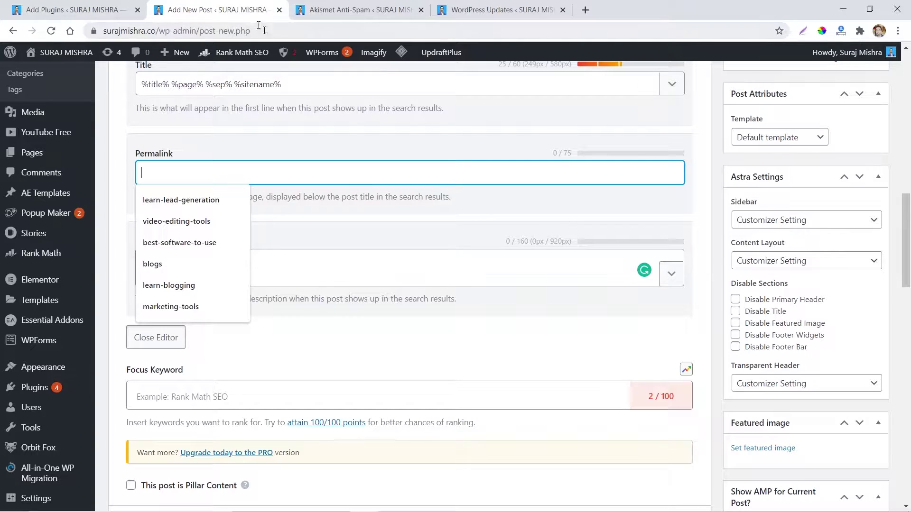
click(315, 258)
scroll(315, 258, down, 3)
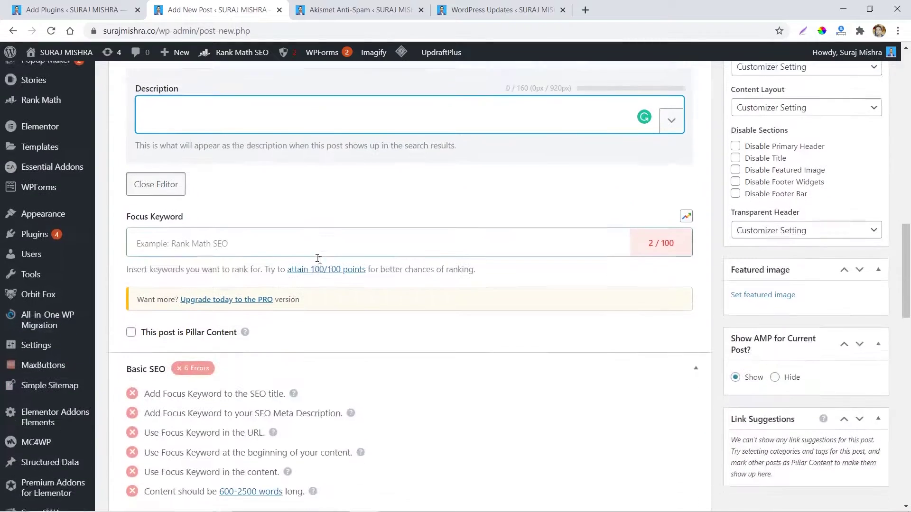
click(245, 223)
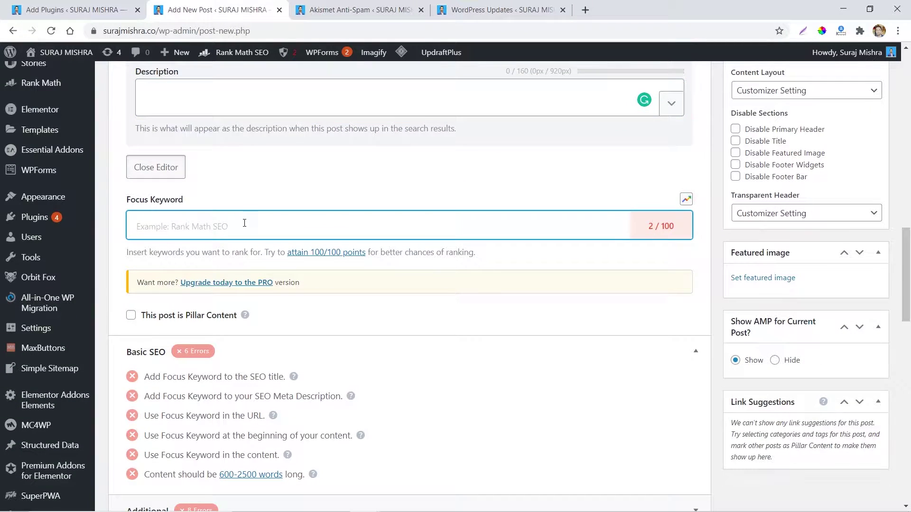
Step: Review the Basic SEO checks and expand the Additional checks to read their recommendations
scroll(337, 252, down, 3)
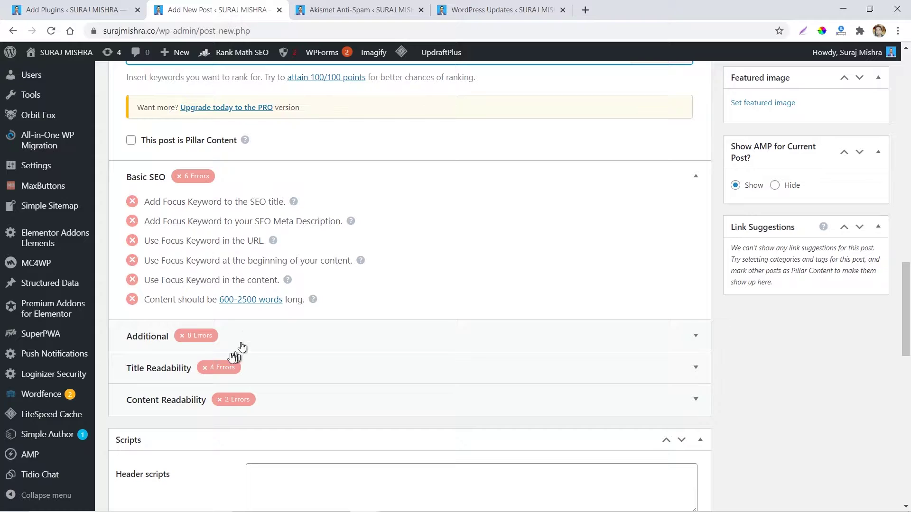
click(223, 343)
scroll(273, 332, down, 5)
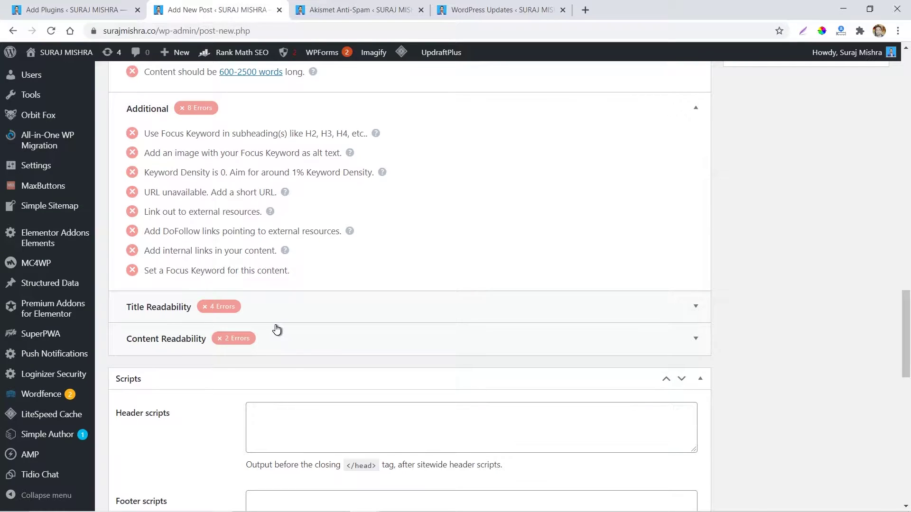
Step: Check the post's SEO score in the publishing options, and return to the focus keyword field
key(Home)
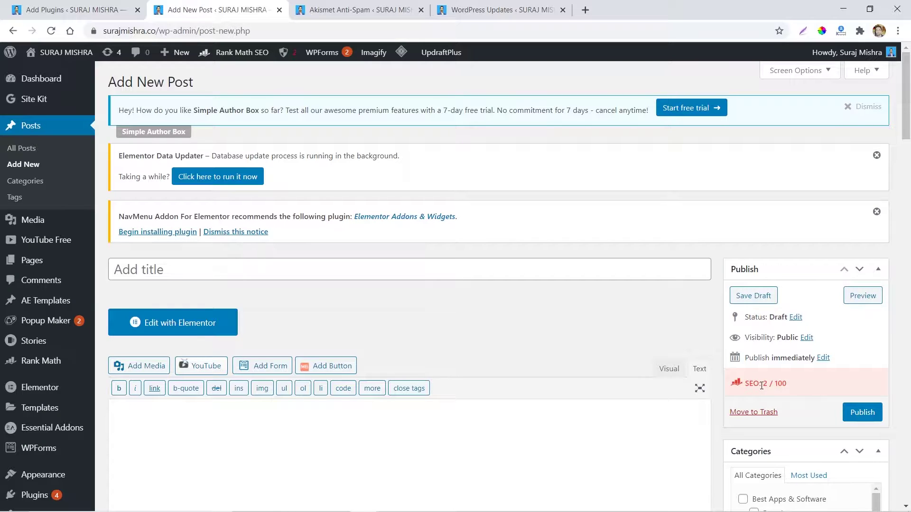
scroll(624, 371, down, 15)
click(412, 352)
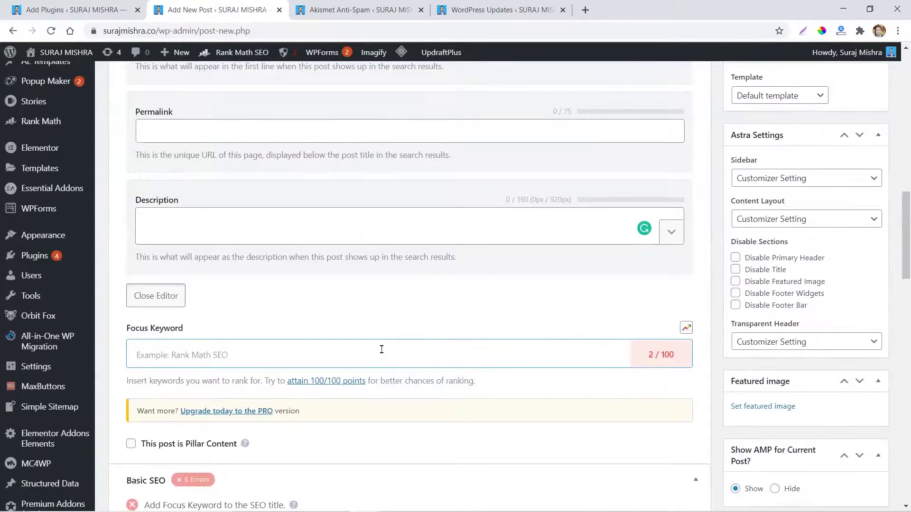
click(382, 351)
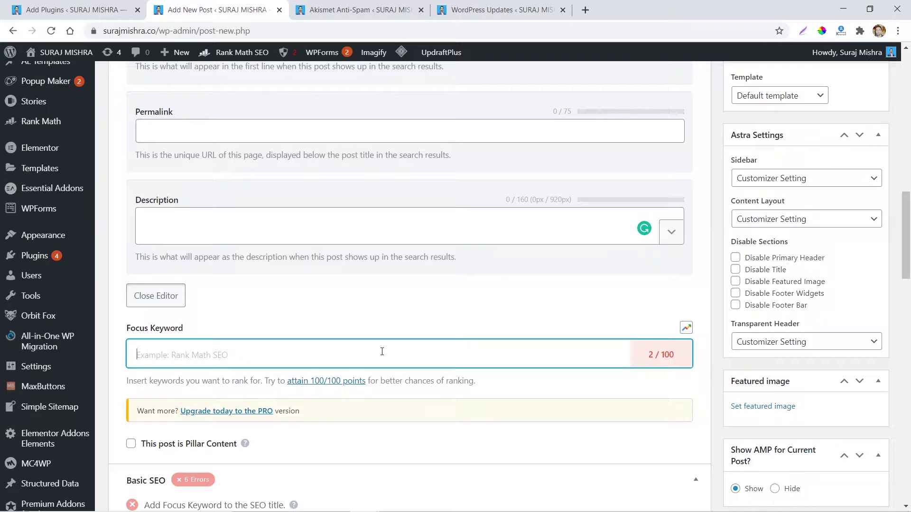
Step: Search Google for "ranksmath" in a new browser tab and open the Rank Math website, declining its notifications
click(585, 9)
text(ranksma)
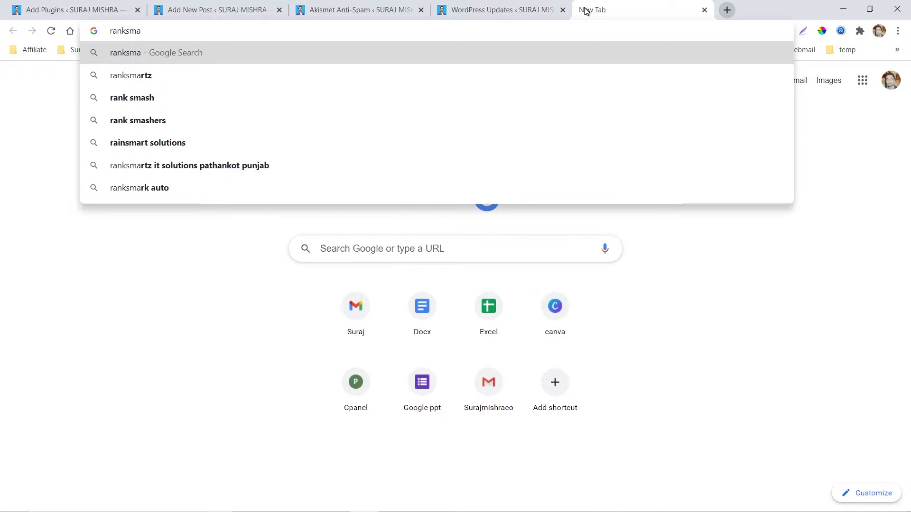
text(th)
key(Return)
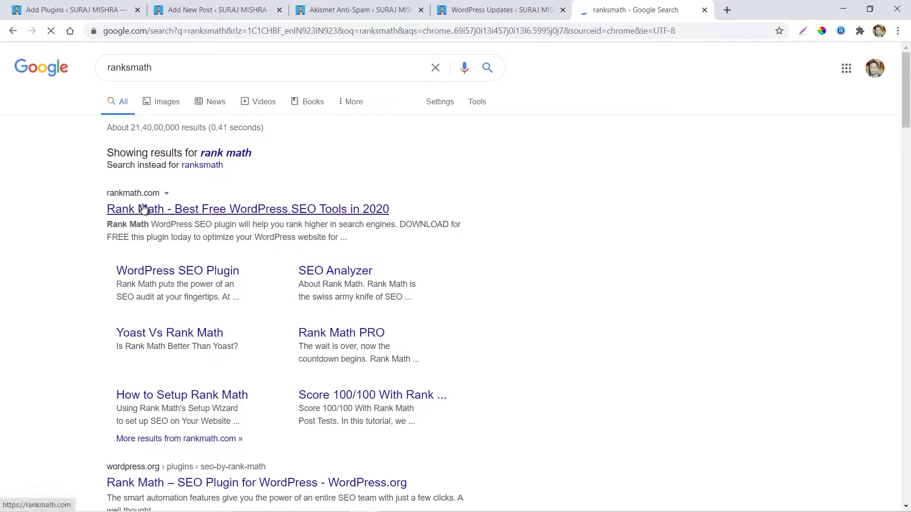
click(143, 209)
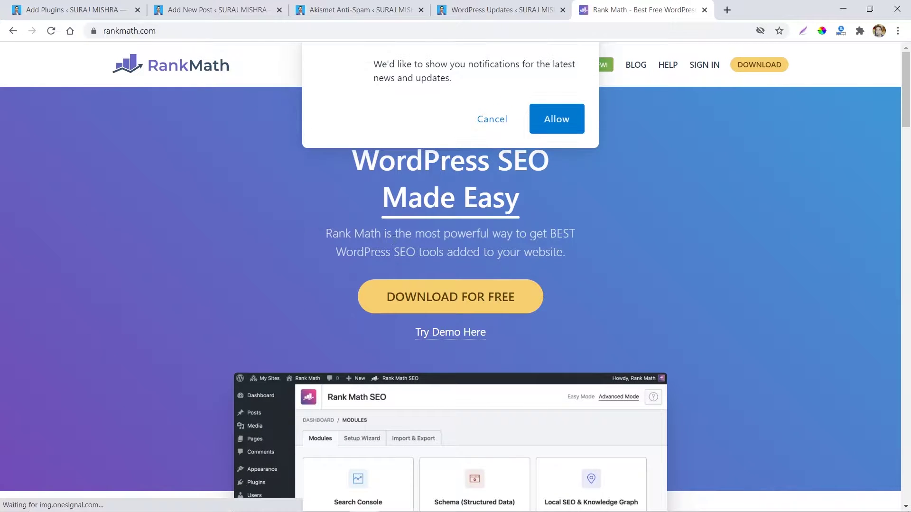
click(496, 119)
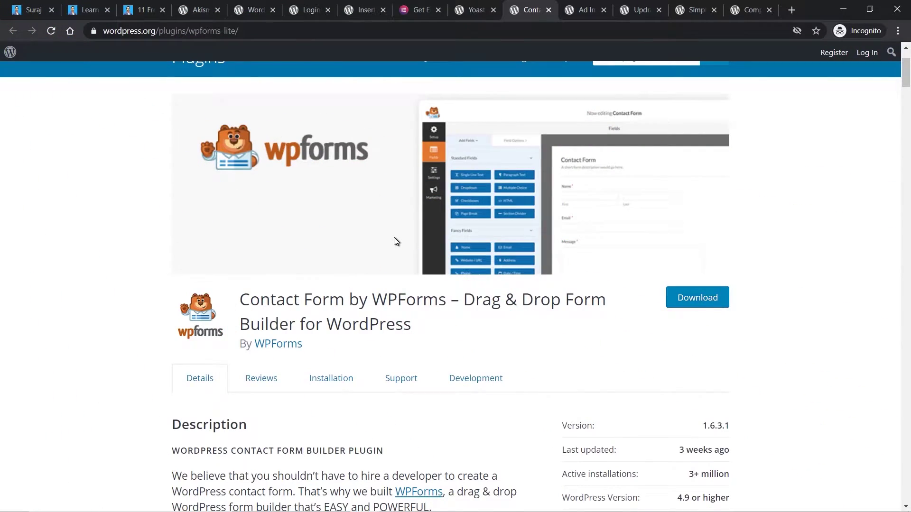
Step: Examine the WPForms plugin page on WordPress.org, including its description, overview and form template details
scroll(394, 241, down, 3)
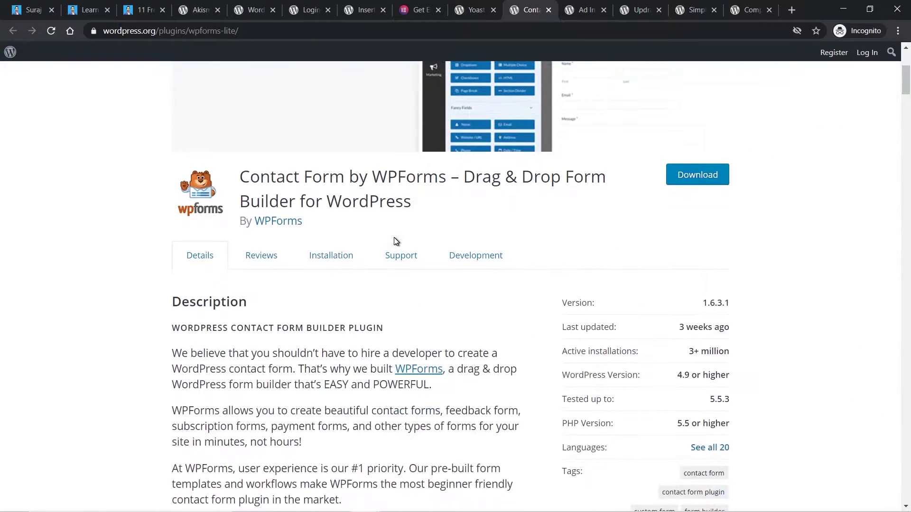
scroll(395, 241, down, 2)
scroll(396, 241, down, 1)
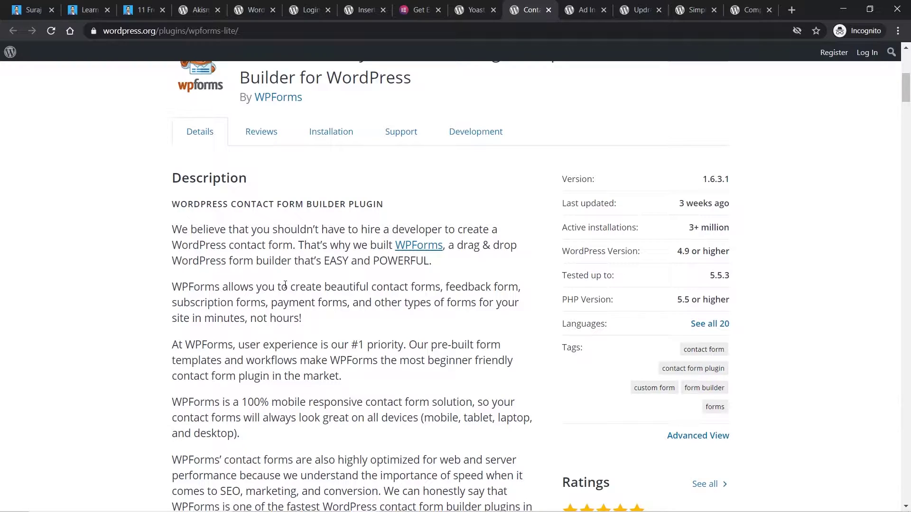
scroll(286, 284, down, 3)
scroll(285, 284, down, 8)
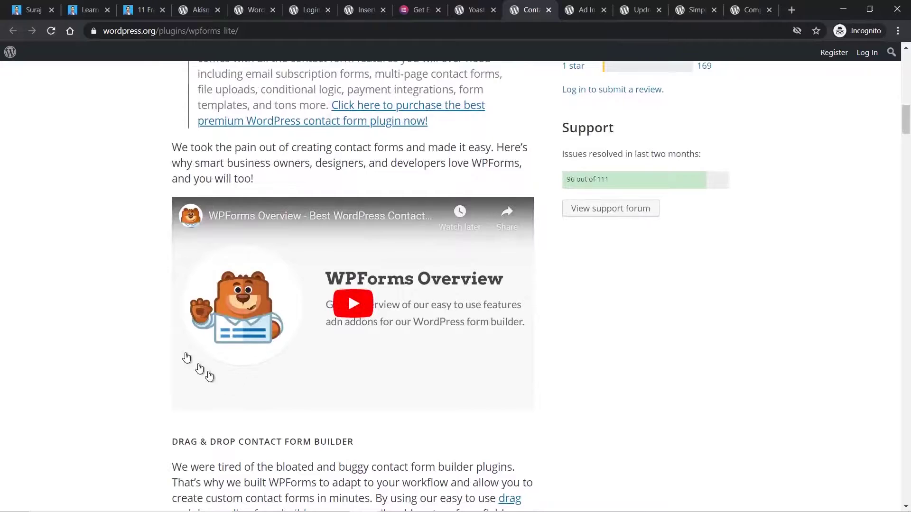
scroll(175, 351, down, 7)
scroll(175, 347, down, 3)
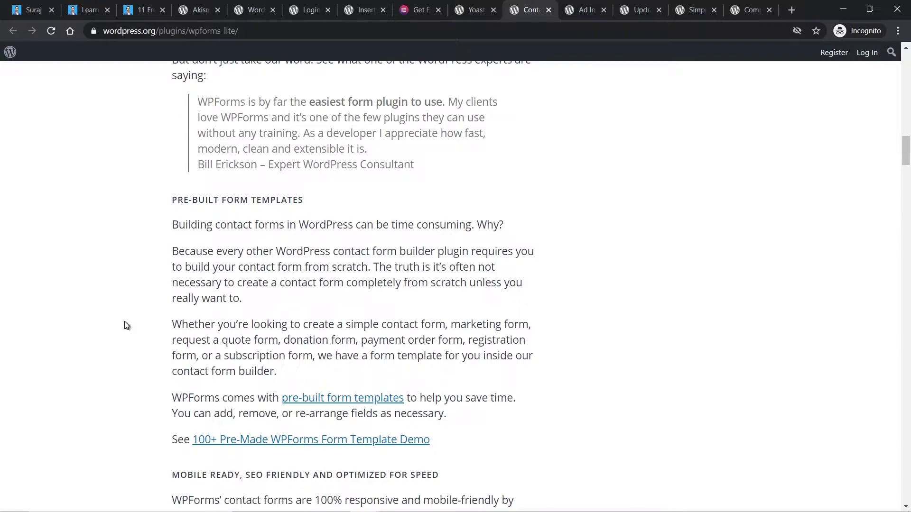
scroll(126, 325, down, 5)
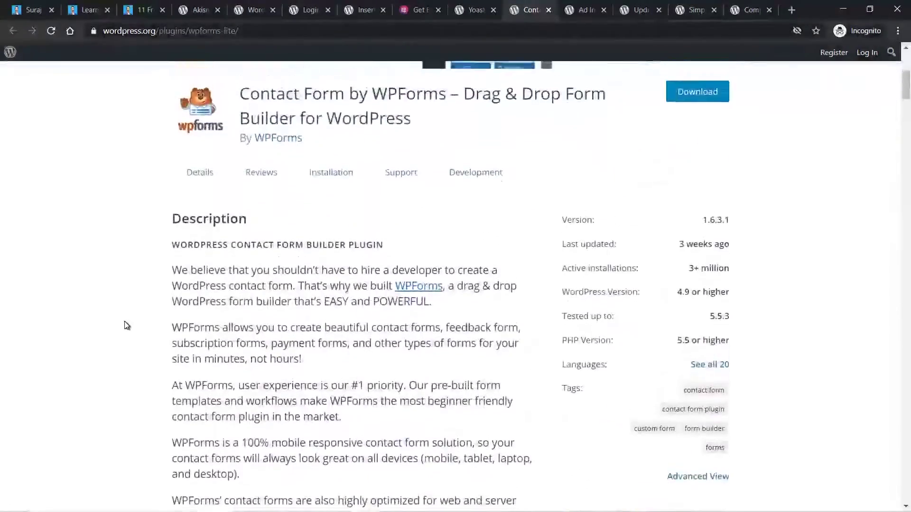
scroll(127, 325, up, 1)
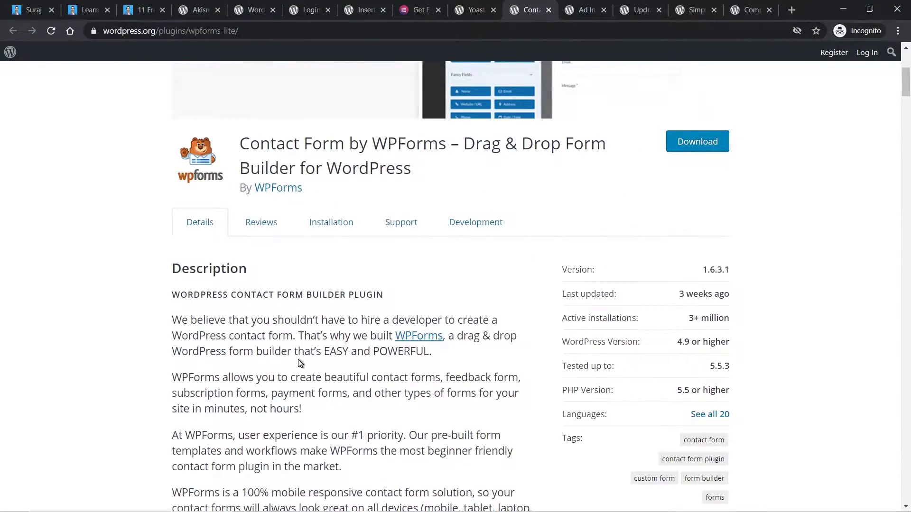
scroll(300, 364, up, 5)
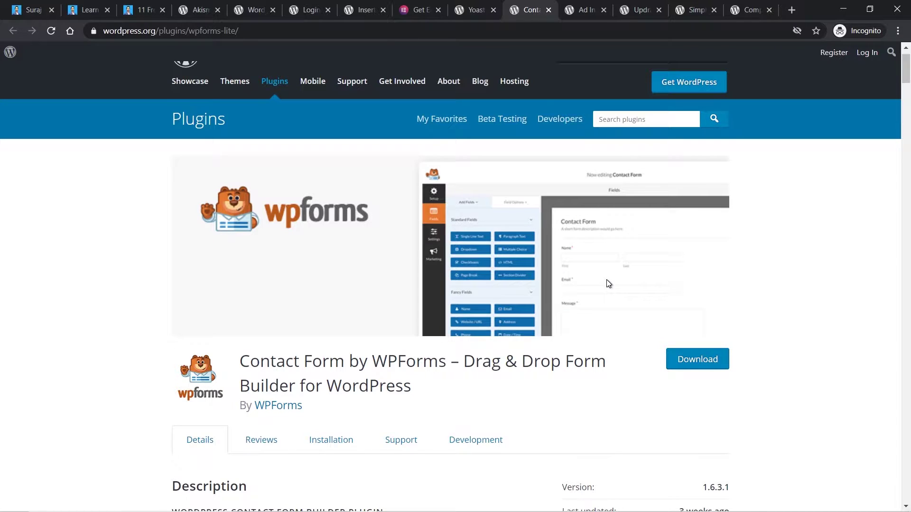
scroll(358, 318, down, 5)
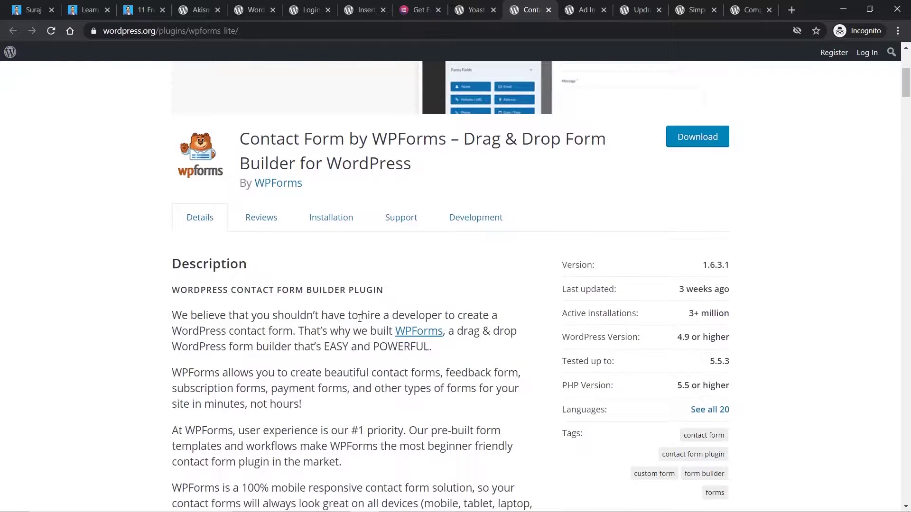
scroll(495, 261, up, 3)
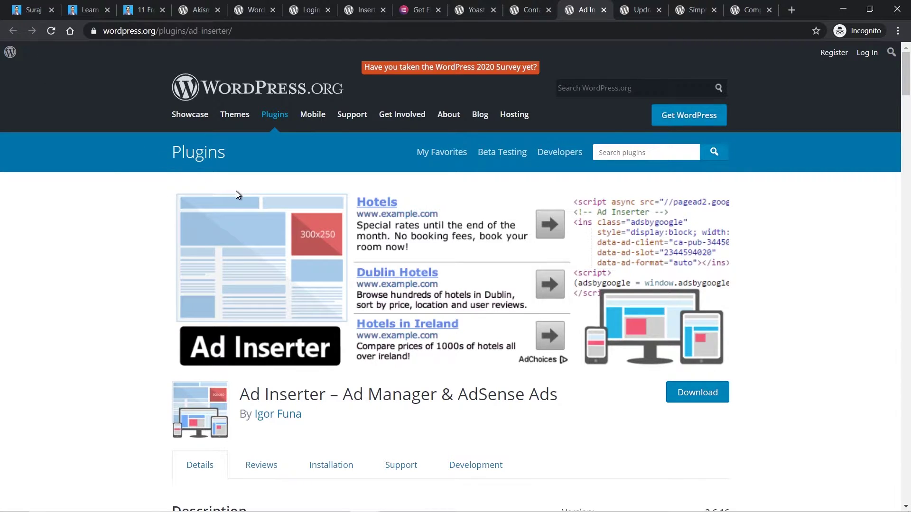
Step: Examine the description and plugin details on the Ad Inserter page at WordPress.org
scroll(236, 191, down, 2)
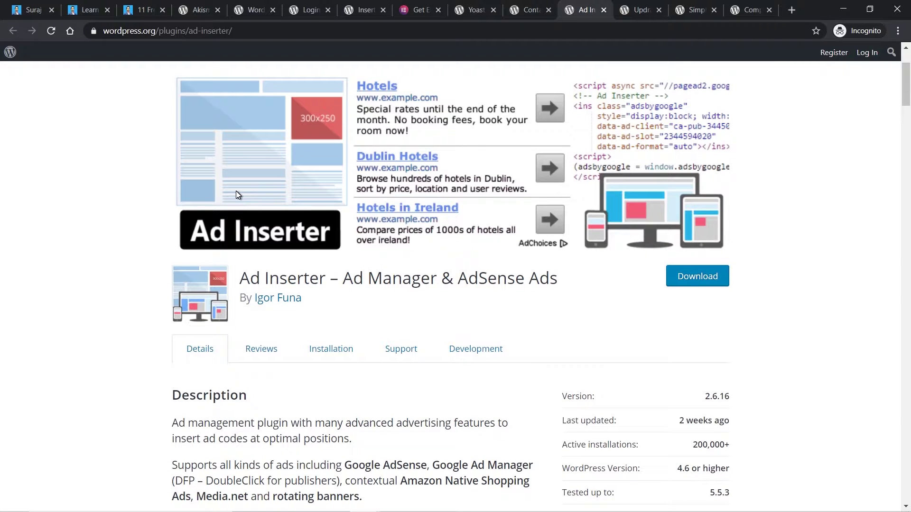
scroll(119, 224, down, 1)
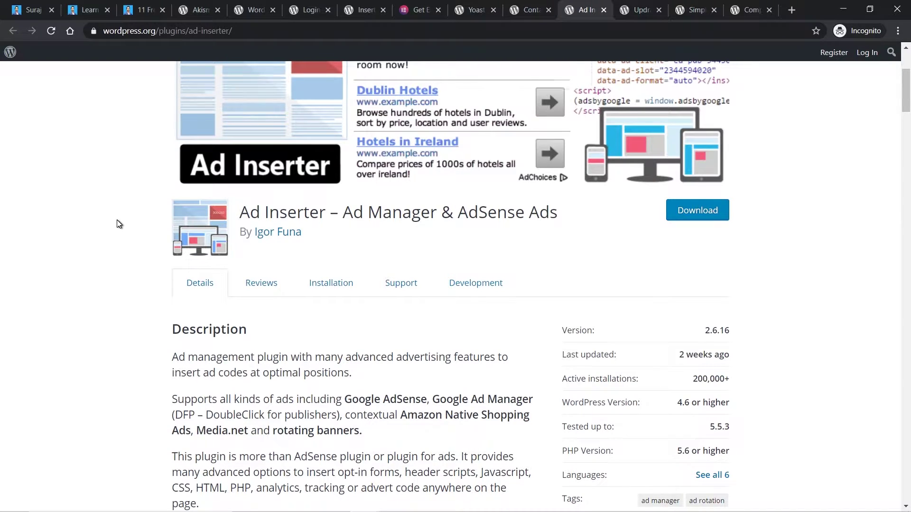
scroll(119, 224, up, 3)
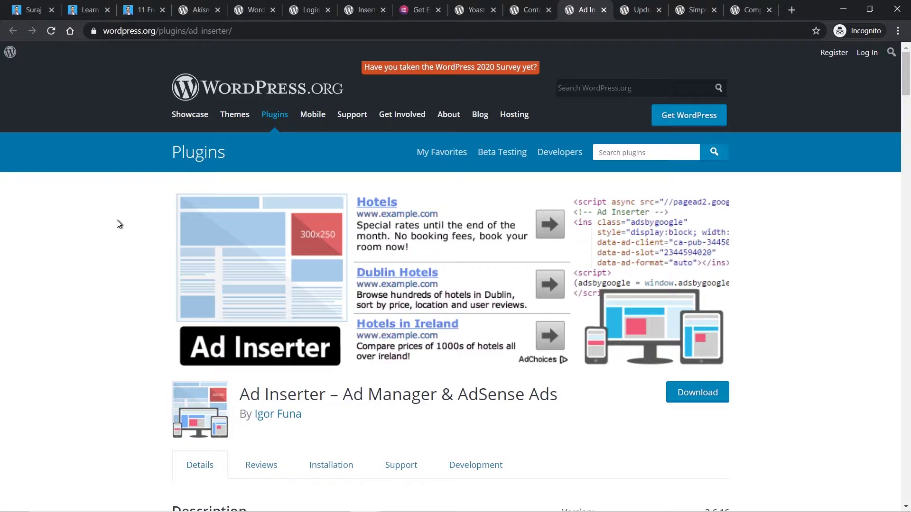
Step: Switch to the blog's home page and open the Blogging category listed within Learn Online Earning
scroll(119, 224, down, 3)
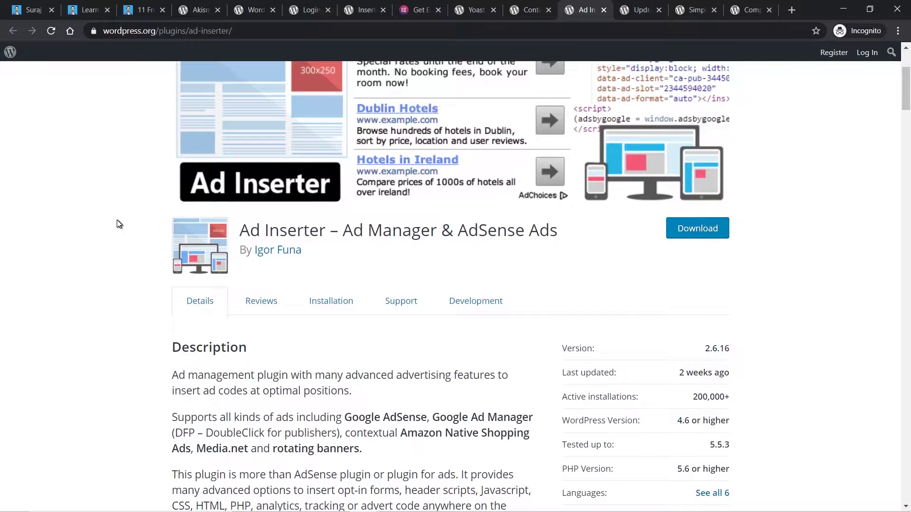
key(ctrl+1)
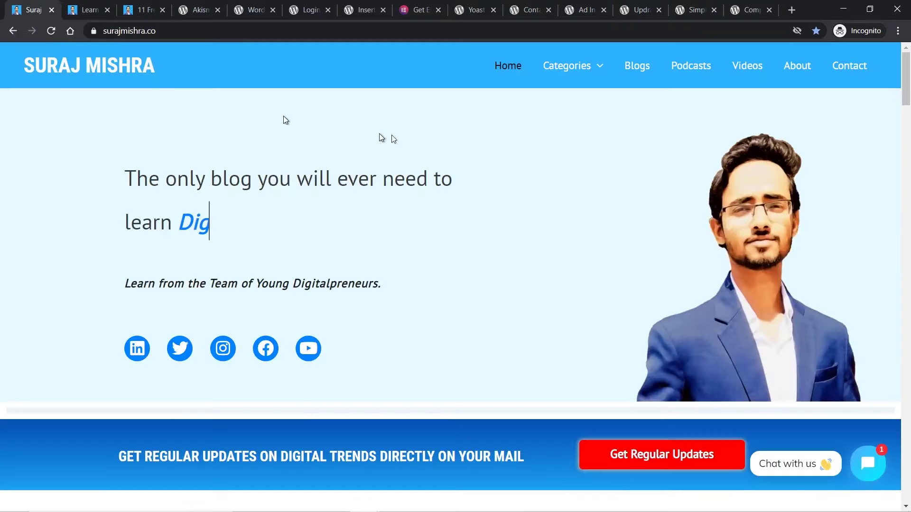
mouse_move(564, 65)
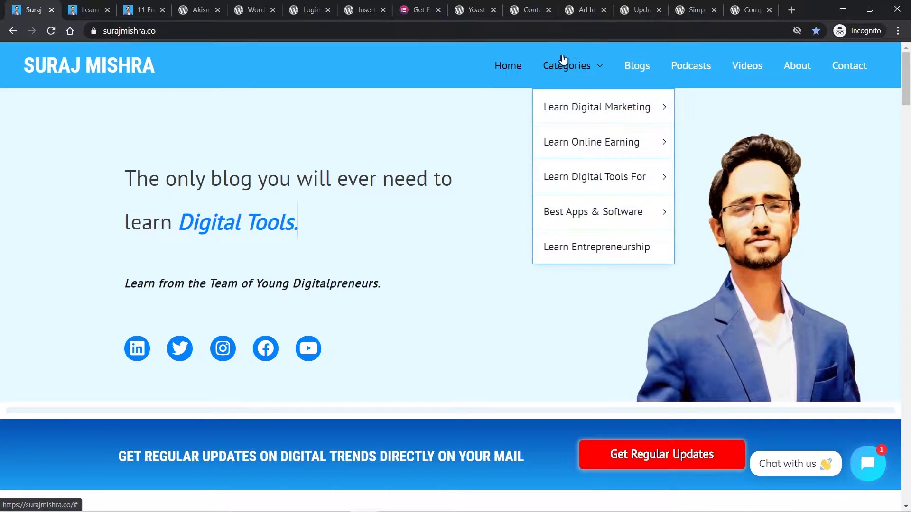
mouse_move(606, 145)
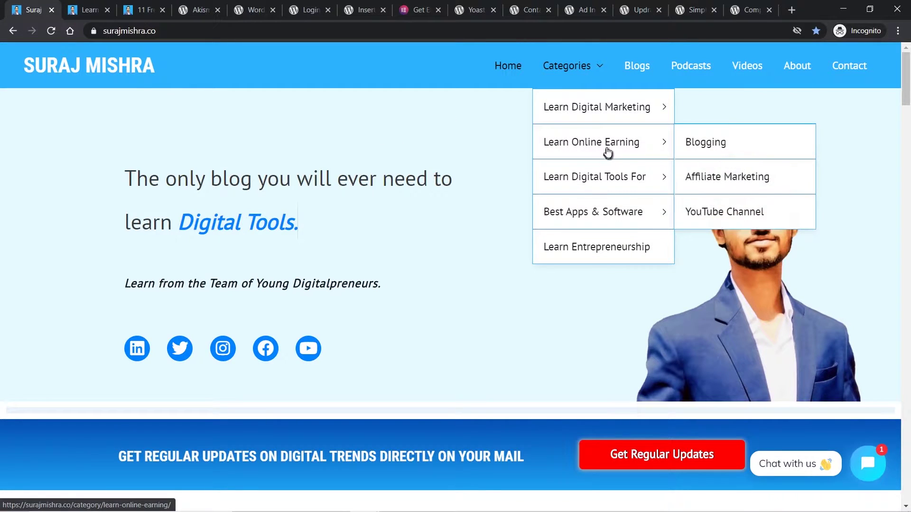
click(718, 152)
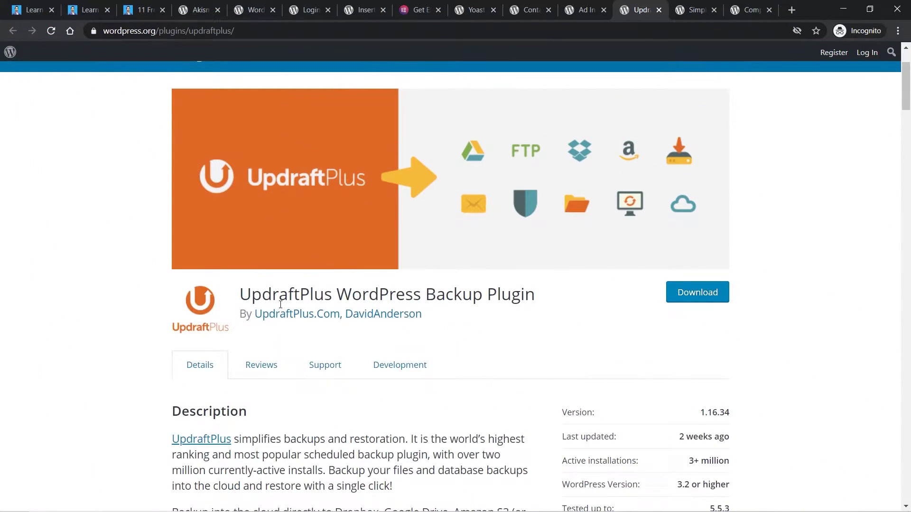
Step: Examine the description and plugin details on the UpdraftPlus WordPress Backup Plugin page at WordPress.org
scroll(281, 304, down, 2)
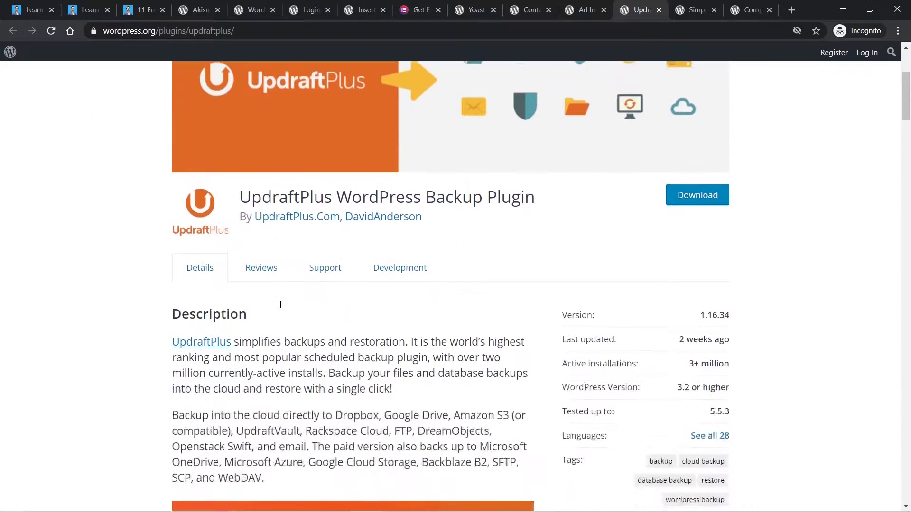
scroll(281, 305, down, 2)
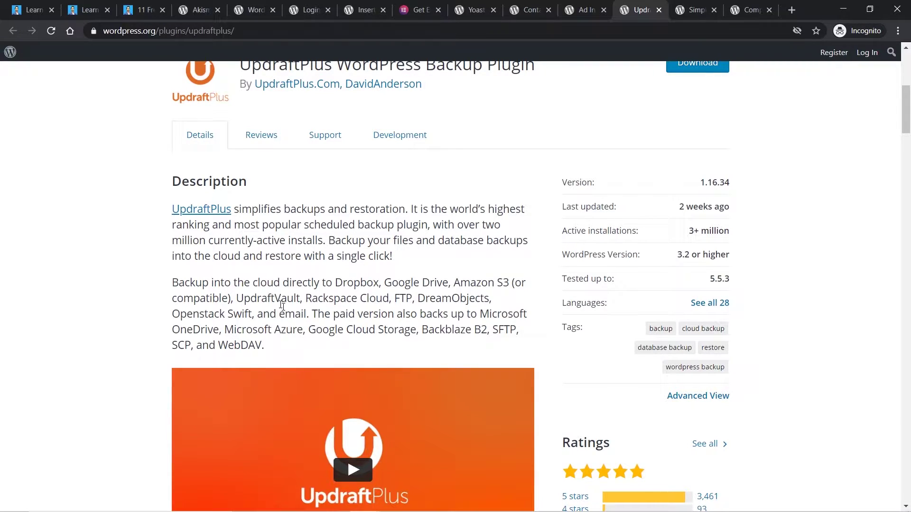
scroll(321, 209, up, 5)
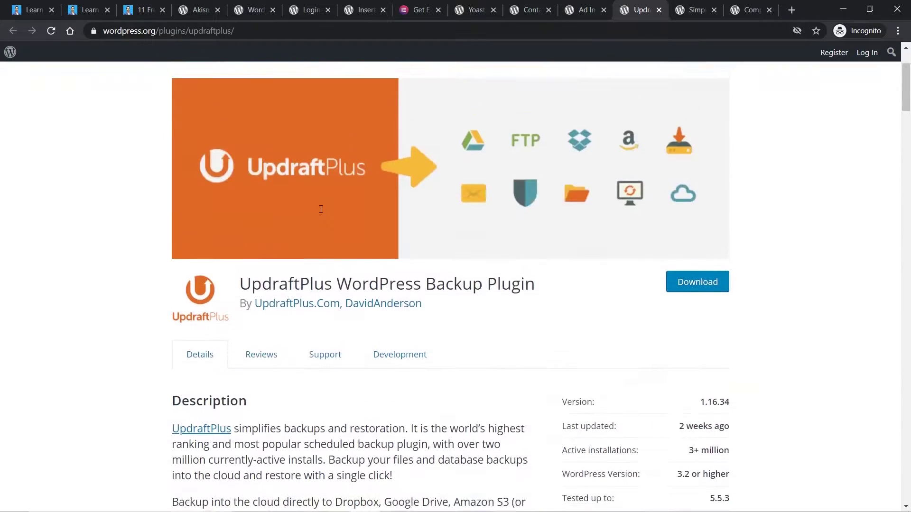
scroll(321, 209, up, 3)
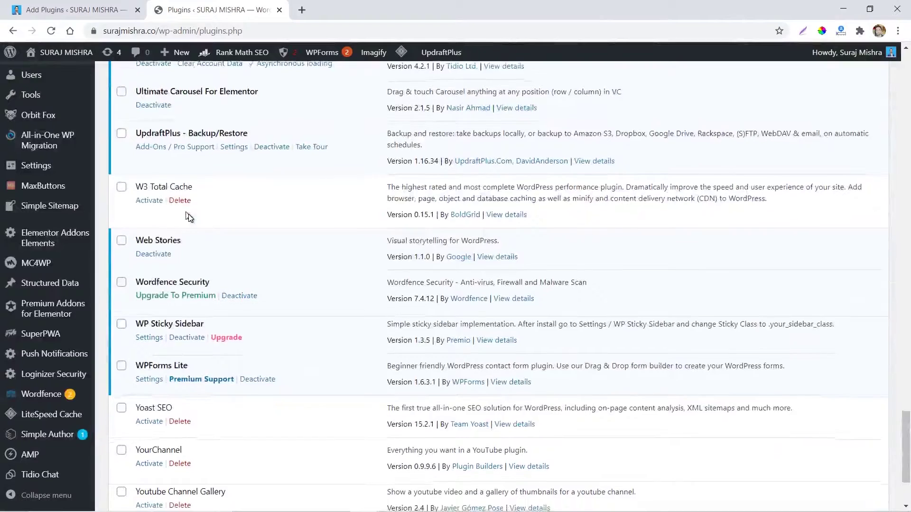
Step: Find UpdraftPlus - Backup/Restore among the site's installed plugins and open its settings
scroll(189, 214, down, 3)
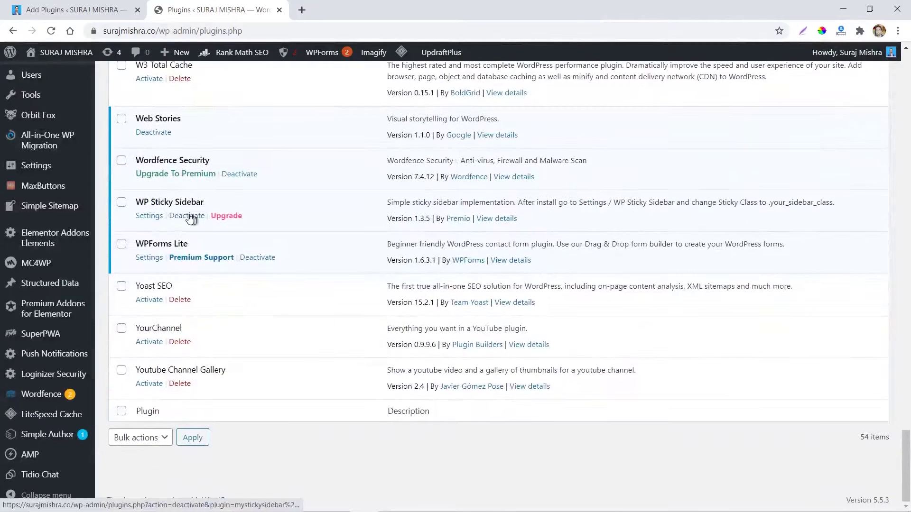
scroll(258, 244, up, 5)
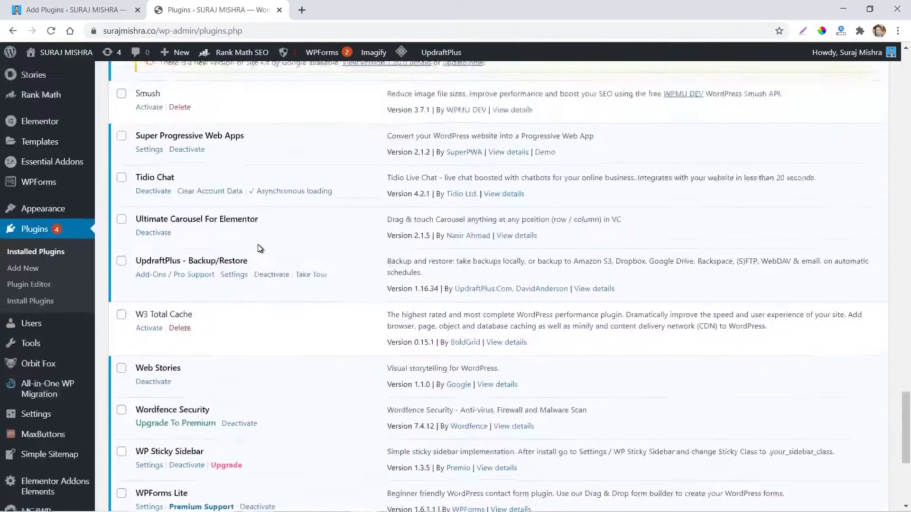
click(236, 304)
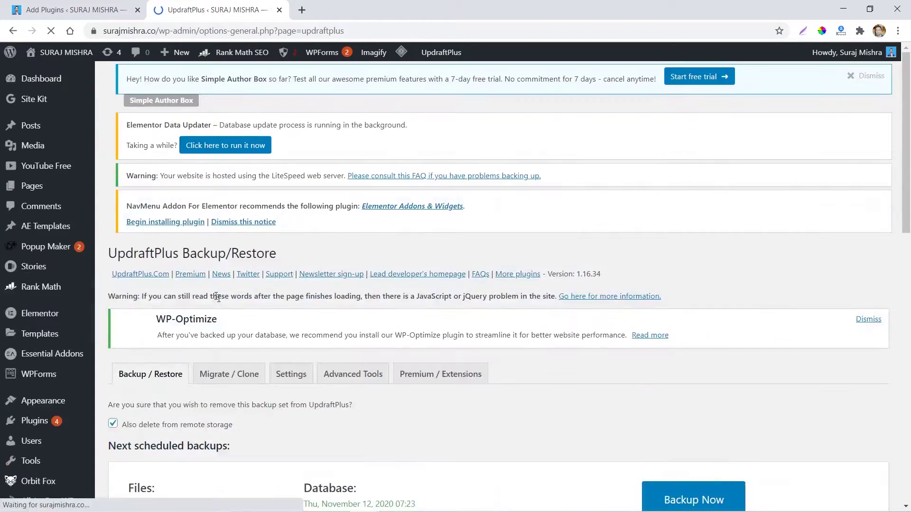
Step: Examine the next scheduled backups and the list of existing backups in UpdraftPlus
scroll(217, 299, down, 2)
scroll(217, 298, down, 5)
scroll(394, 304, down, 5)
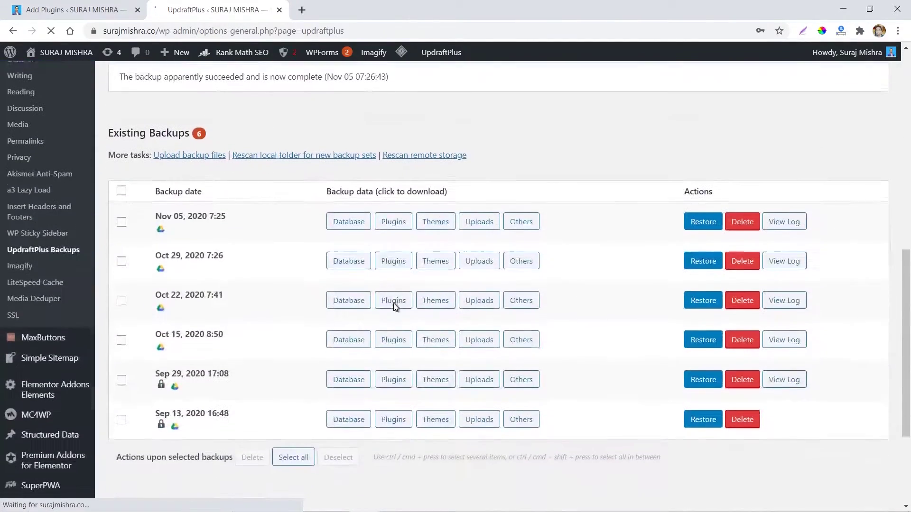
scroll(394, 303, up, 5)
scroll(394, 303, up, 2)
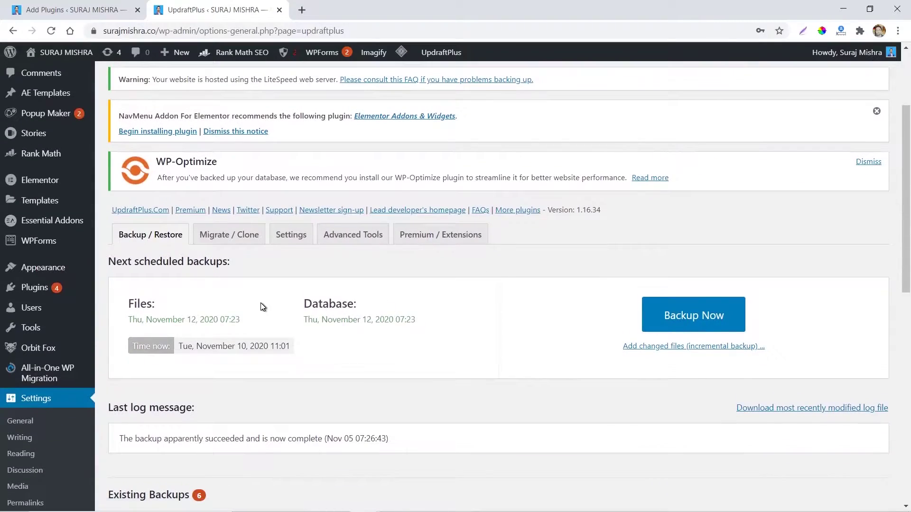
scroll(261, 303, down, 2)
scroll(464, 256, down, 2)
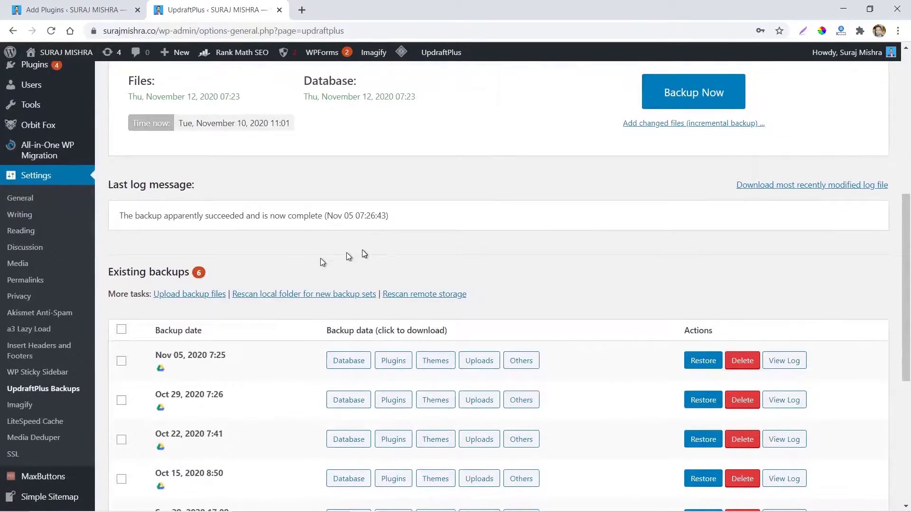
scroll(361, 254, down, 2)
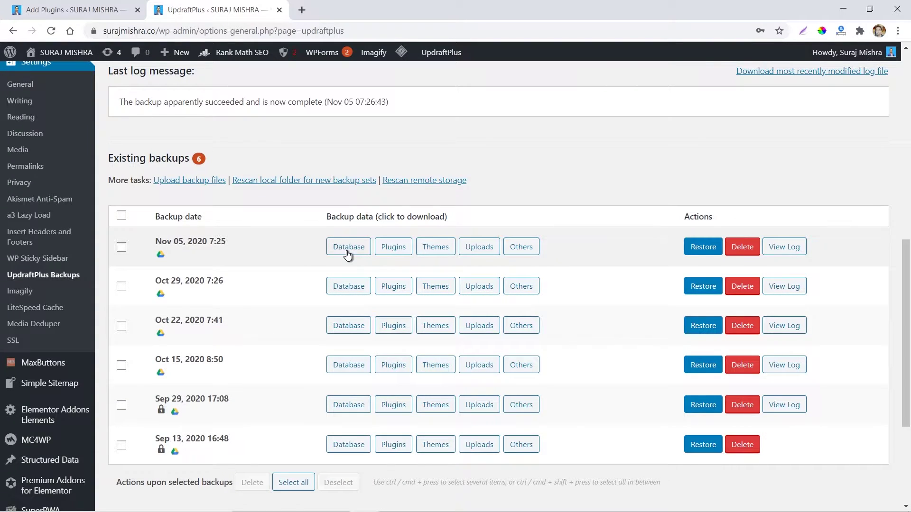
scroll(286, 224, up, 10)
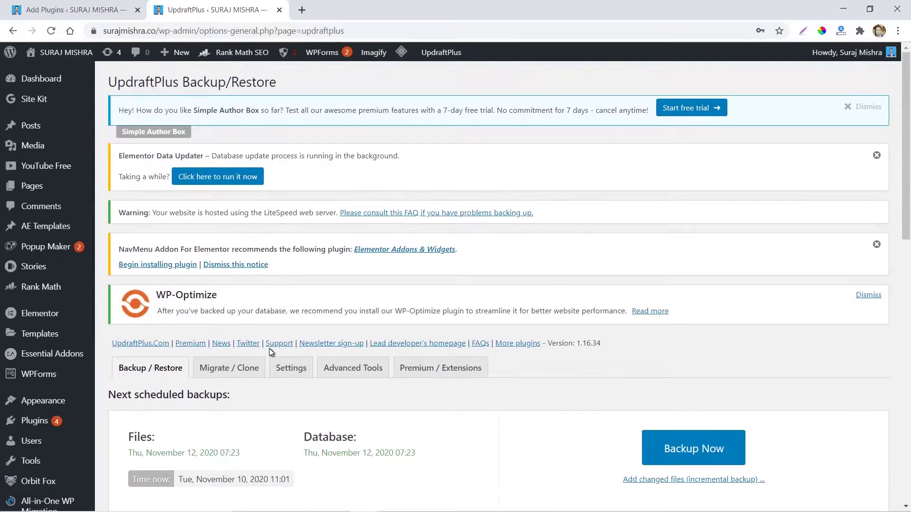
Step: Review the remote storage choices and the Google Drive configuration in the UpdraftPlus settings
click(287, 367)
scroll(350, 323, down, 12)
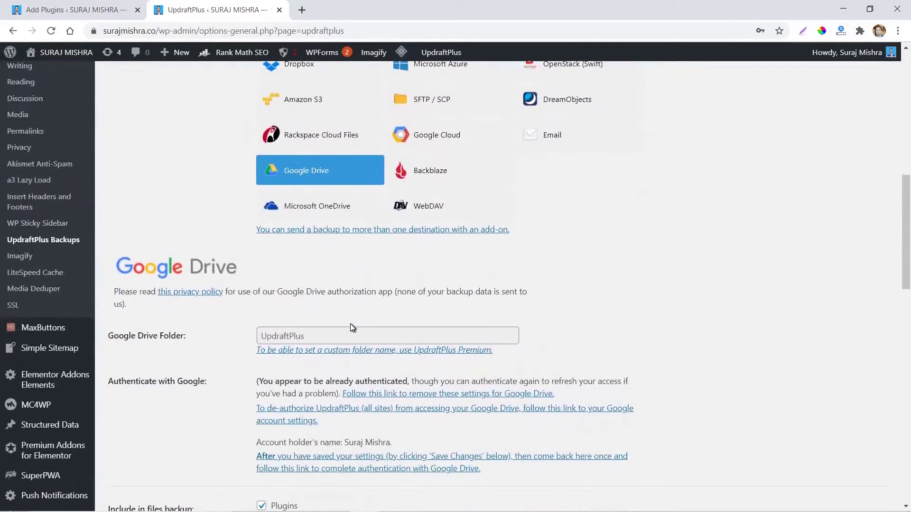
scroll(350, 323, up, 2)
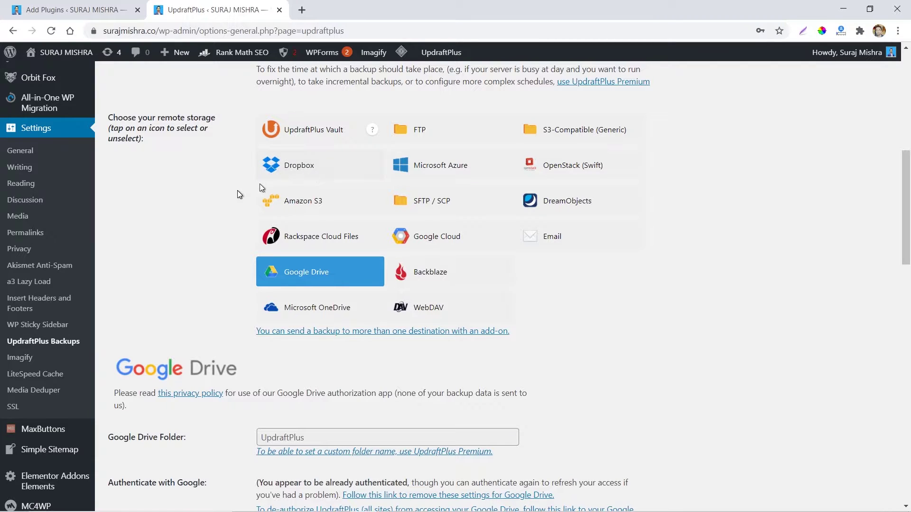
scroll(176, 249, down, 3)
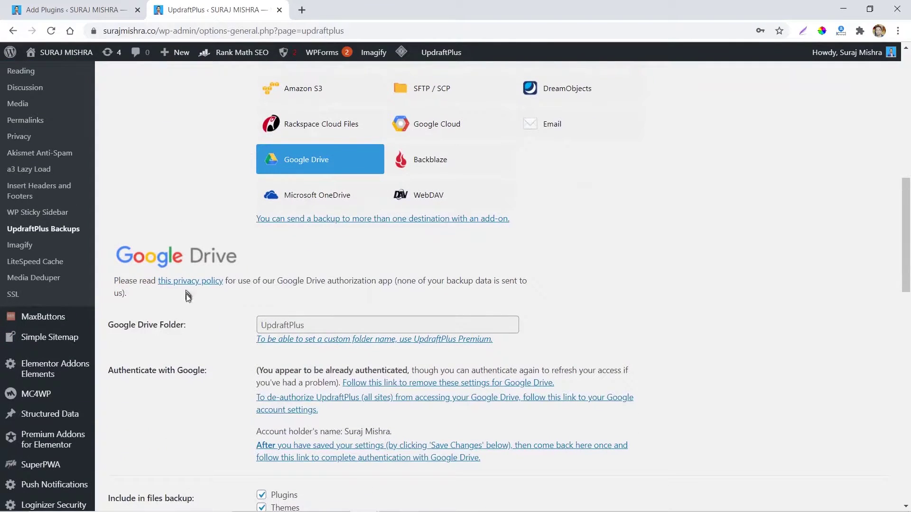
scroll(192, 313, down, 1)
Step: View the UpdraftPlus Migrate / Clone options and the site information in Advanced Tools
scroll(191, 313, down, 4)
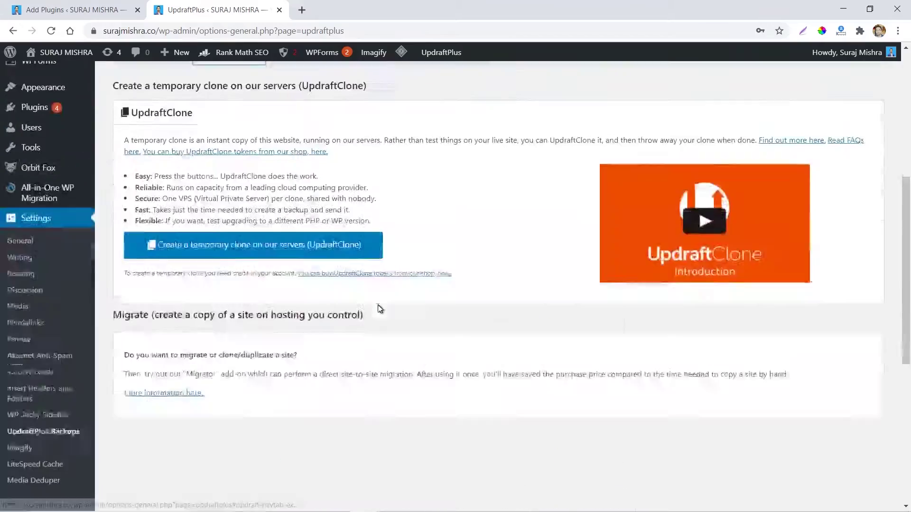
scroll(380, 309, up, 7)
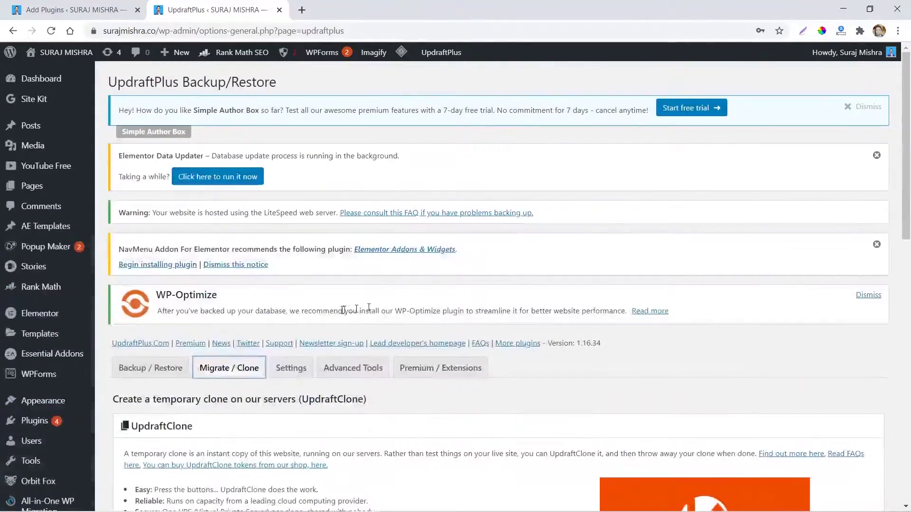
click(367, 379)
scroll(367, 380, down, 5)
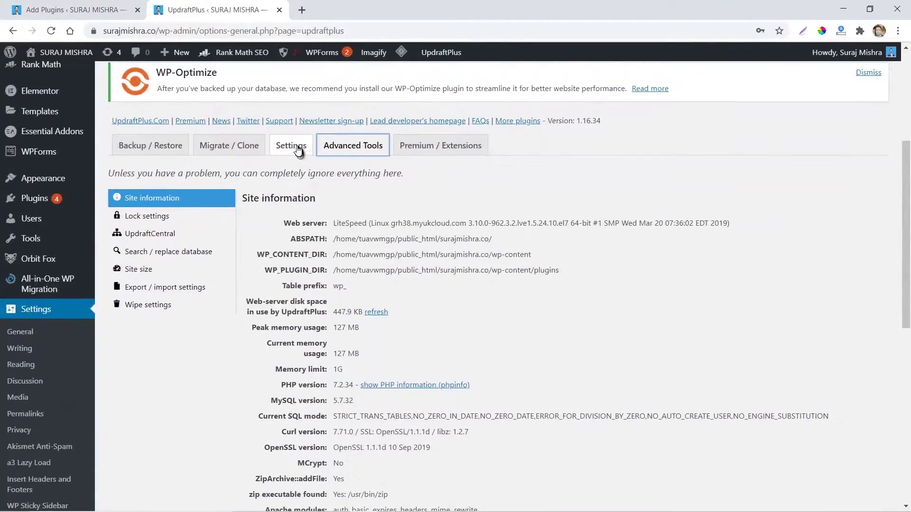
Step: Return to the UpdraftPlus settings and look through the storage, file inclusion and backup schedule options
click(296, 148)
scroll(343, 246, down, 15)
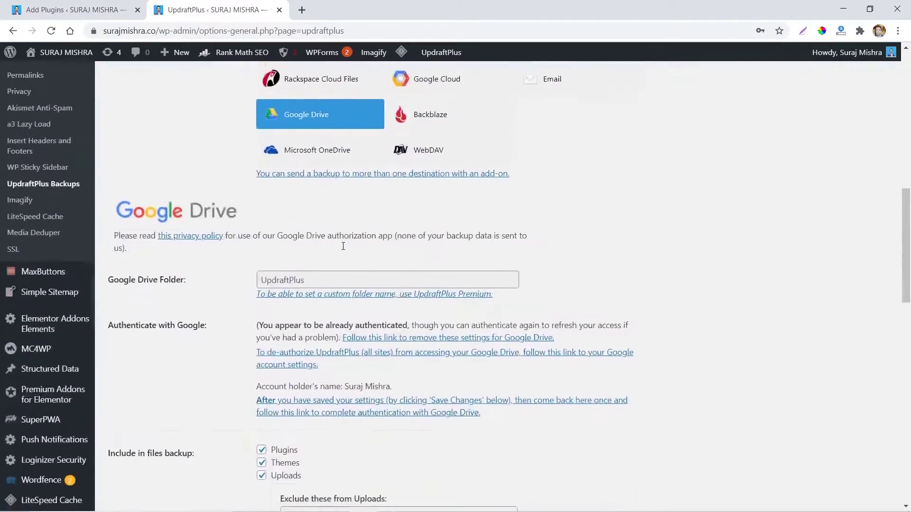
scroll(342, 246, down, 7)
scroll(342, 245, up, 20)
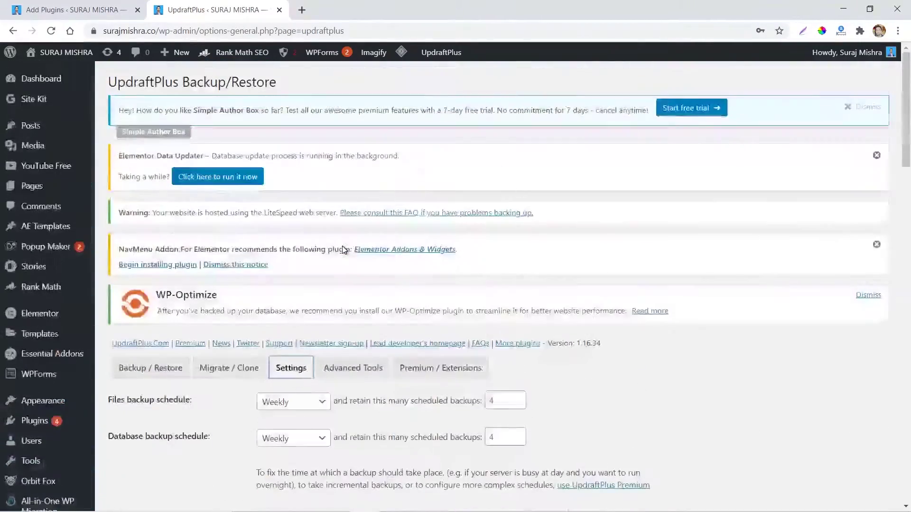
Step: Look through the whole Advanced Tools page of UpdraftPlus
click(355, 368)
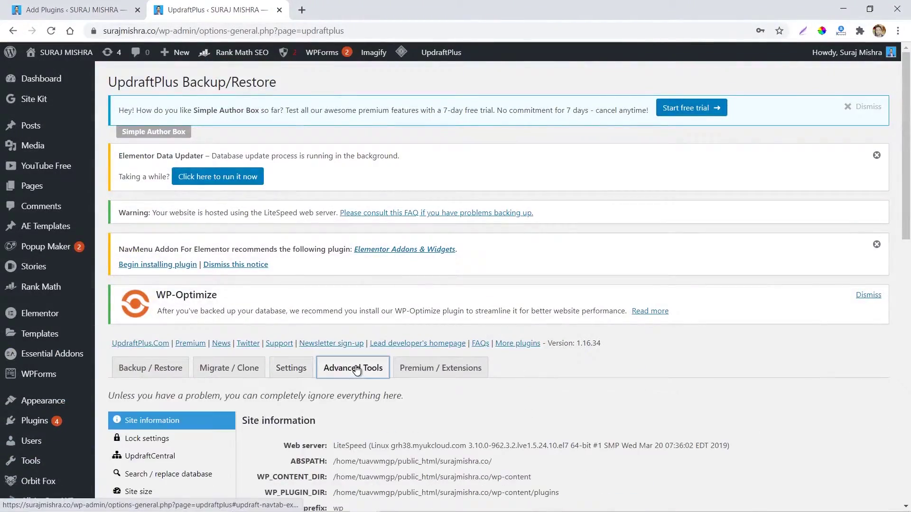
scroll(357, 370, down, 10)
scroll(357, 370, up, 10)
Step: Return to Backup / Restore and check the scheduled backup times, last log message and existing backup entries
click(167, 374)
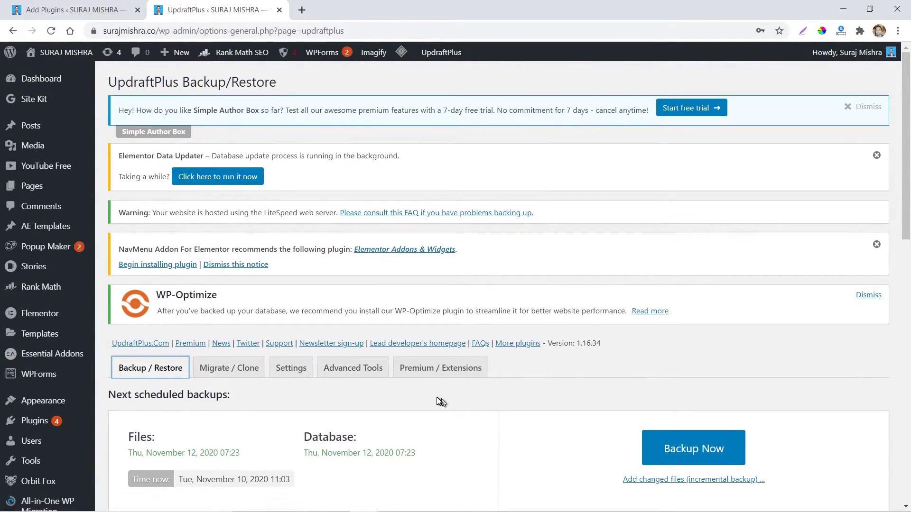
scroll(436, 396, down, 5)
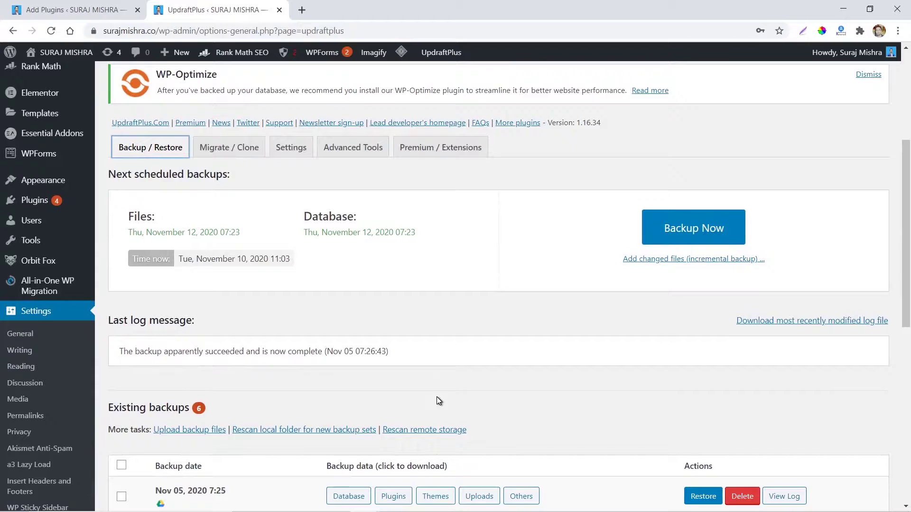
scroll(337, 314, down, 2)
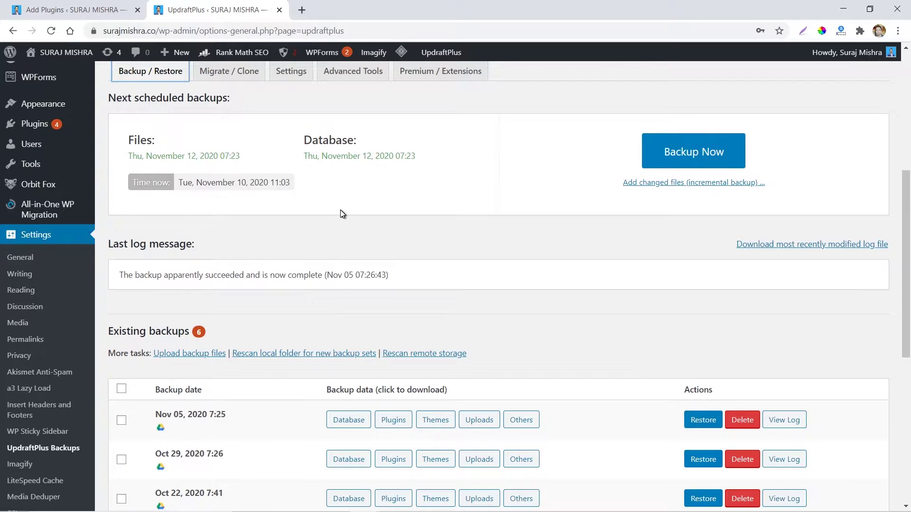
scroll(340, 209, up, 3)
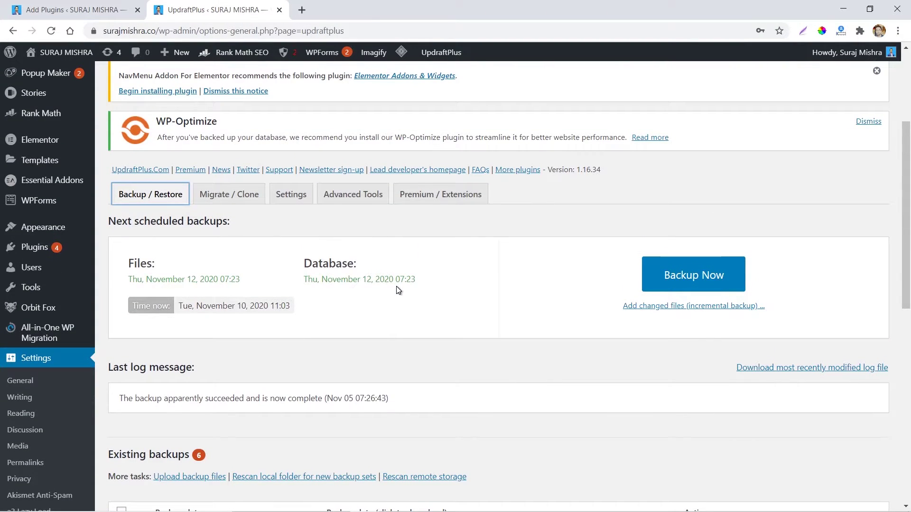
scroll(398, 289, down, 6)
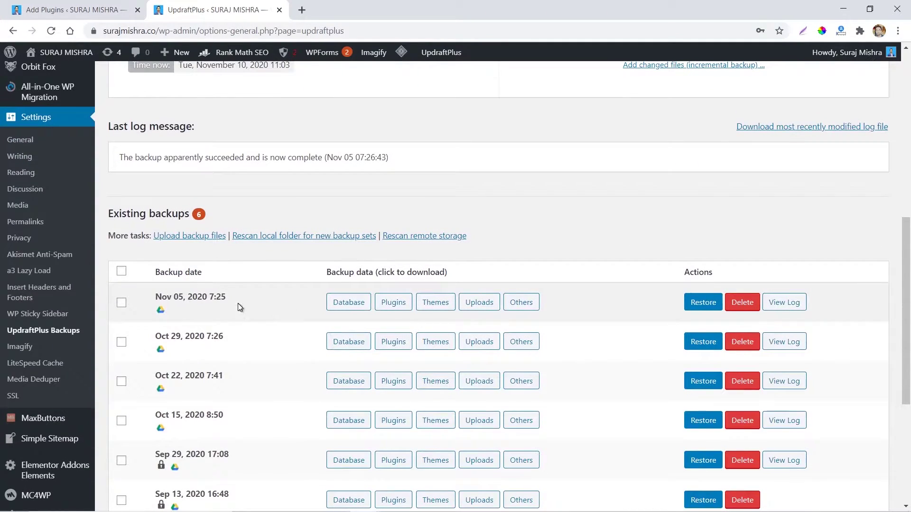
scroll(239, 308, down, 4)
scroll(238, 307, up, 1)
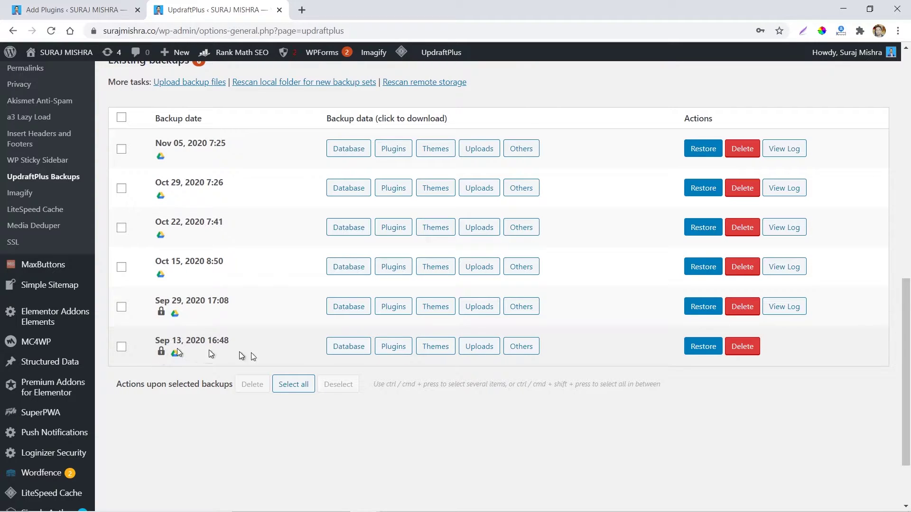
scroll(427, 305, up, 1)
scroll(428, 305, up, 1)
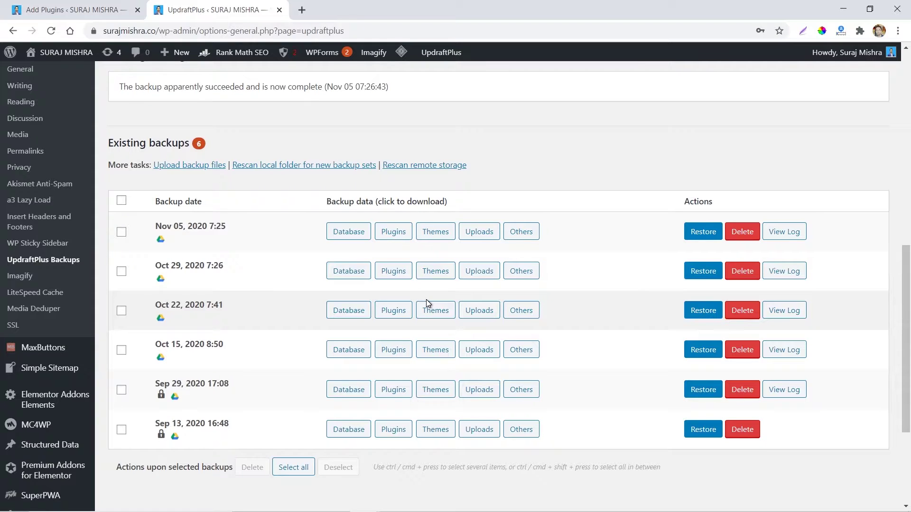
Step: Check Advanced Tools briefly, and view the frequency choices for the files backup schedule in the UpdraftPlus settings
scroll(305, 170, up, 5)
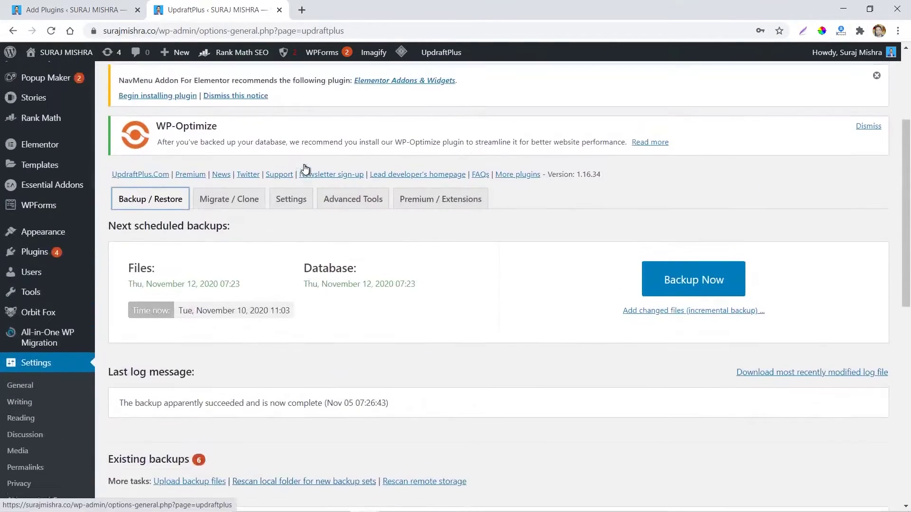
click(357, 210)
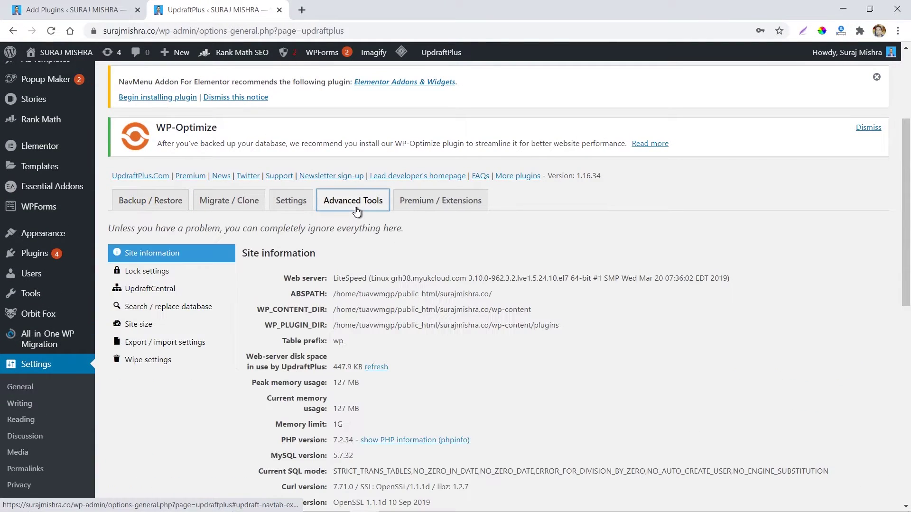
click(298, 200)
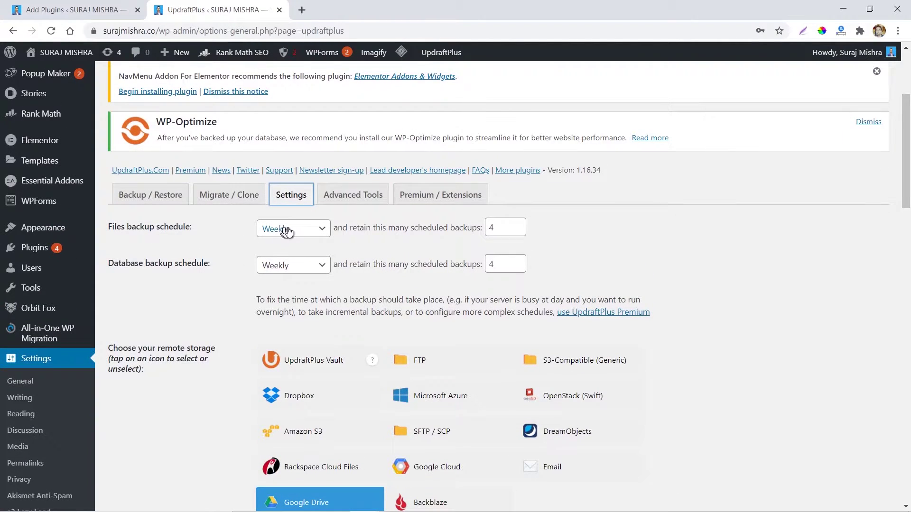
click(309, 233)
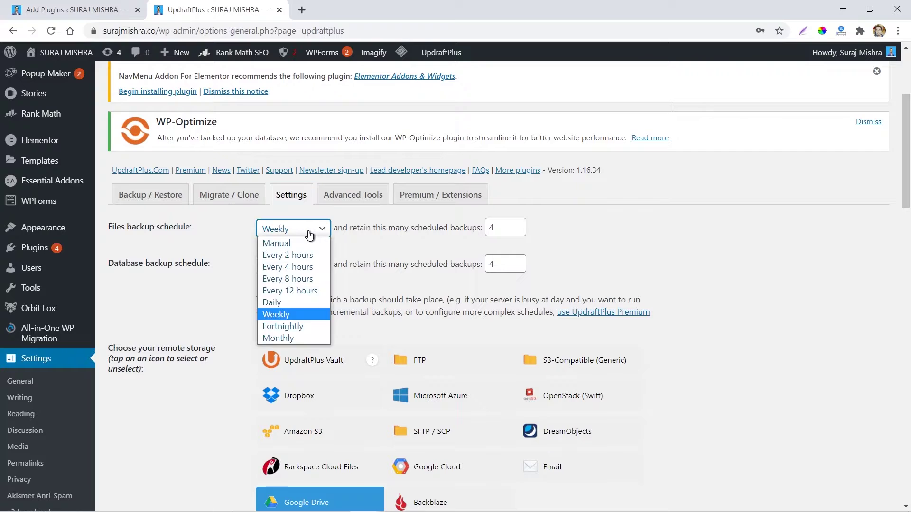
click(310, 234)
click(310, 234)
click(309, 233)
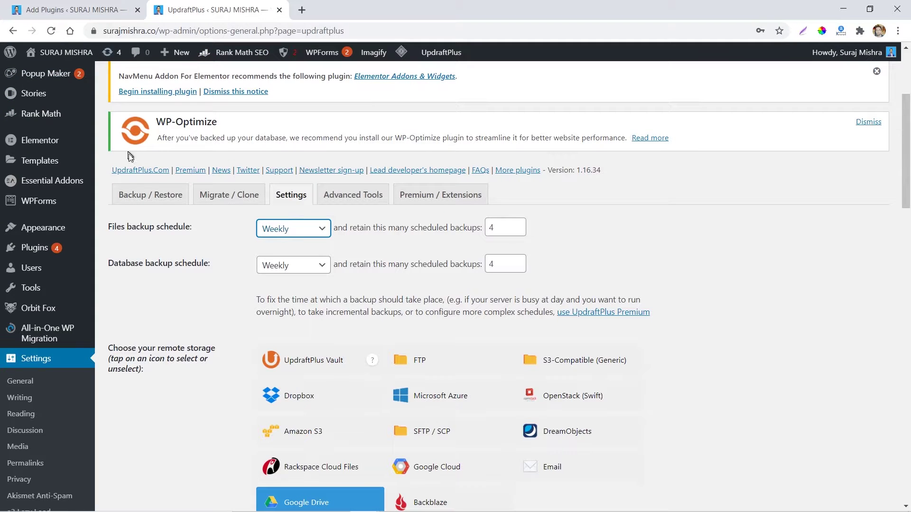
Step: Return to Backup / Restore and review the existing backups, their restore actions and the next scheduled backups
click(144, 193)
scroll(265, 247, down, 8)
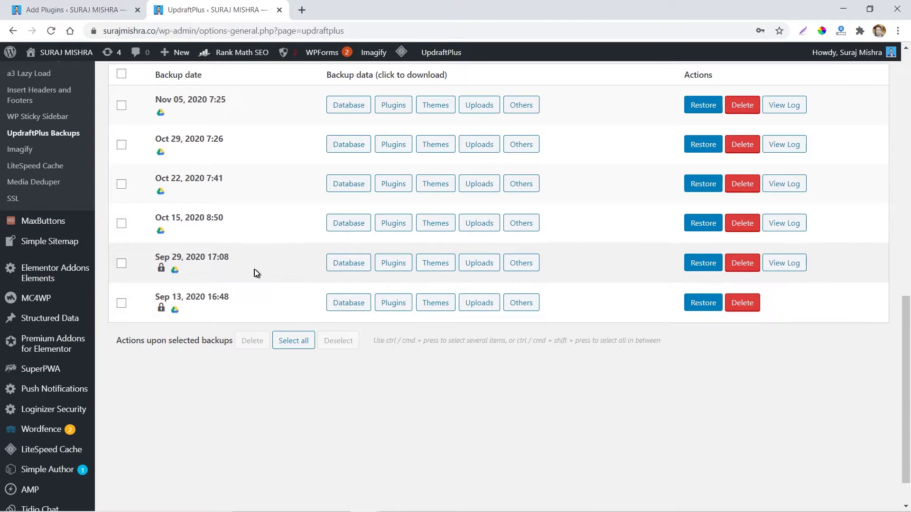
scroll(255, 269, up, 2)
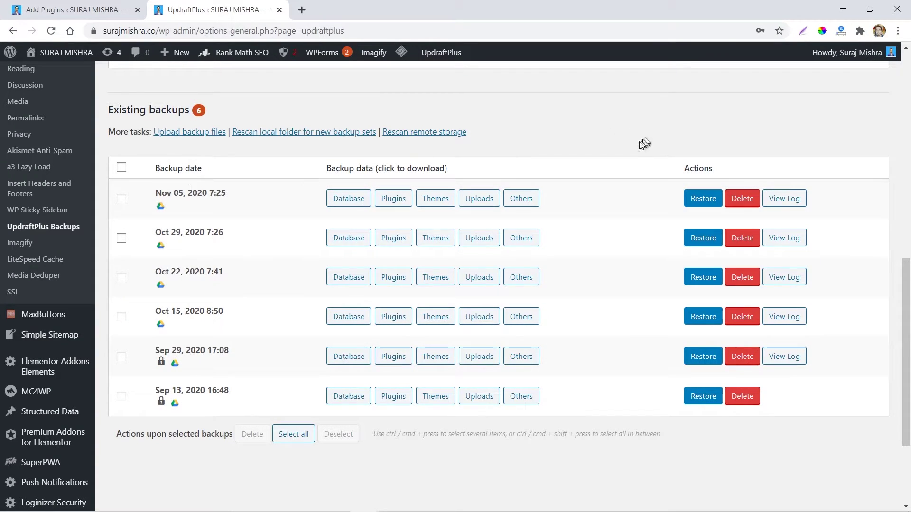
click(703, 200)
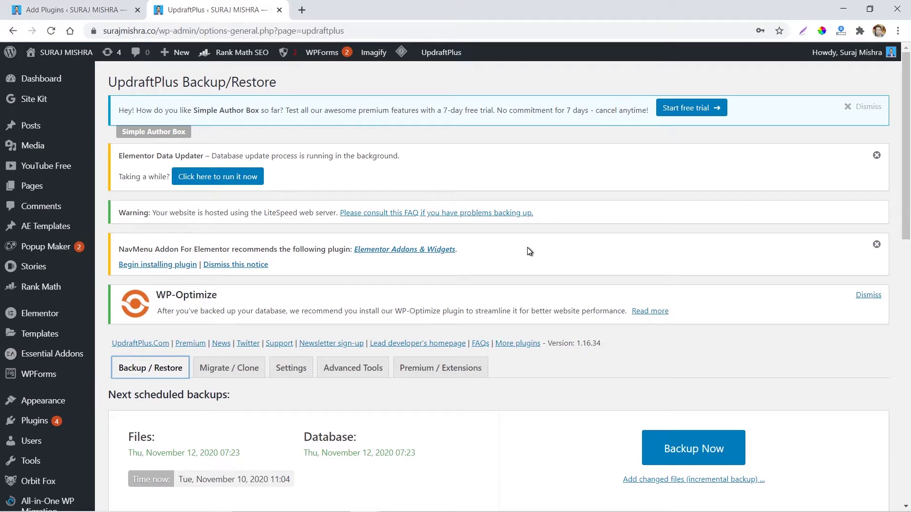
scroll(529, 252, down, 3)
scroll(529, 251, down, 4)
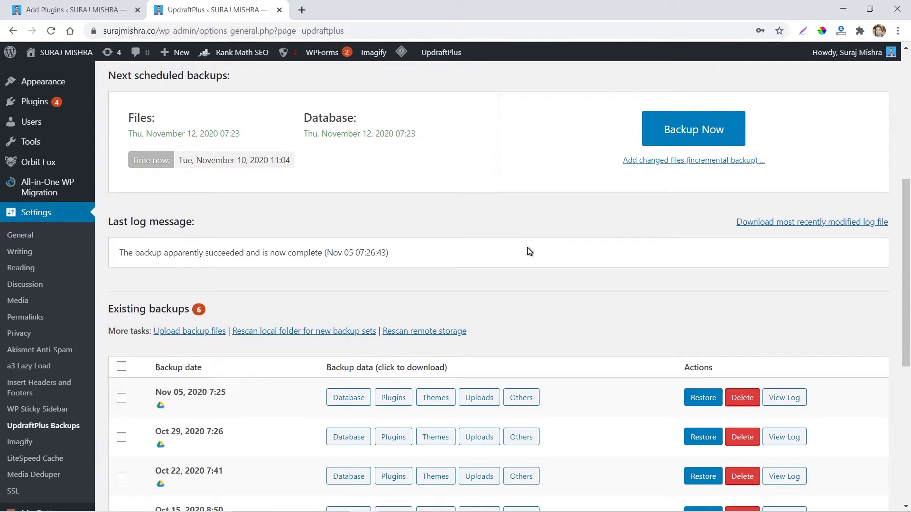
Step: Switch to the incognito window to view the Simple Sitemap plugin description, and open the blog's Sitemap page from its footer
key(alt+Tab)
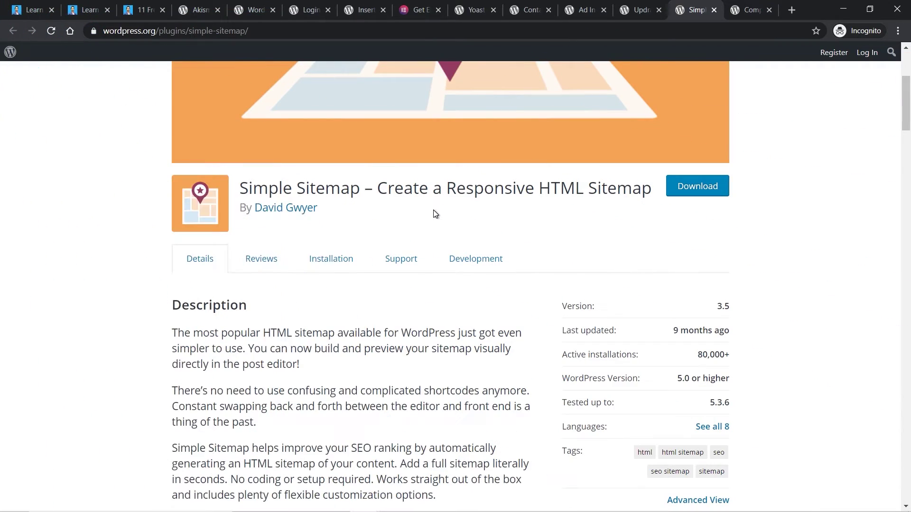
scroll(435, 213, down, 3)
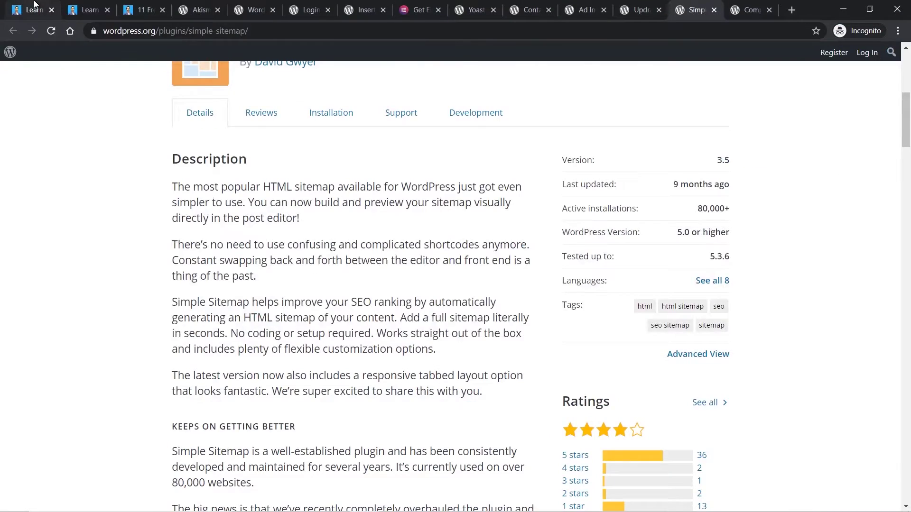
click(34, 9)
scroll(220, 194, down, 15)
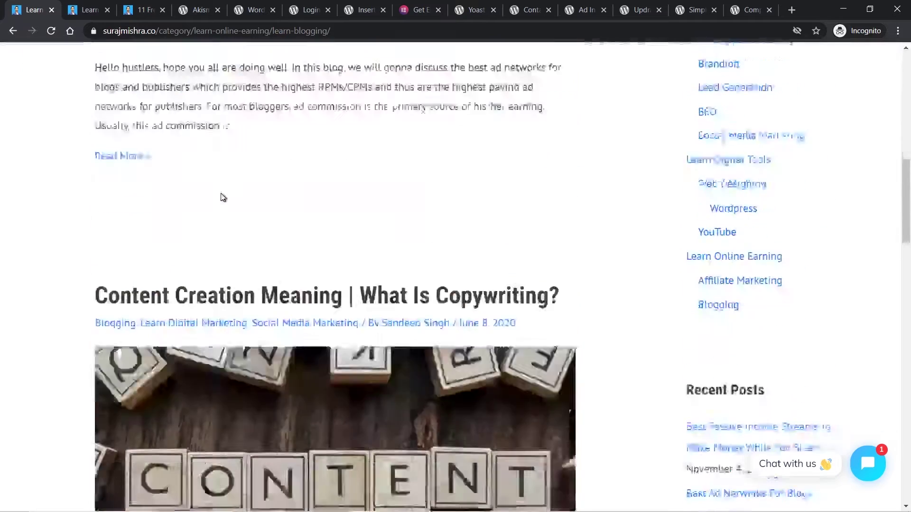
click(542, 446)
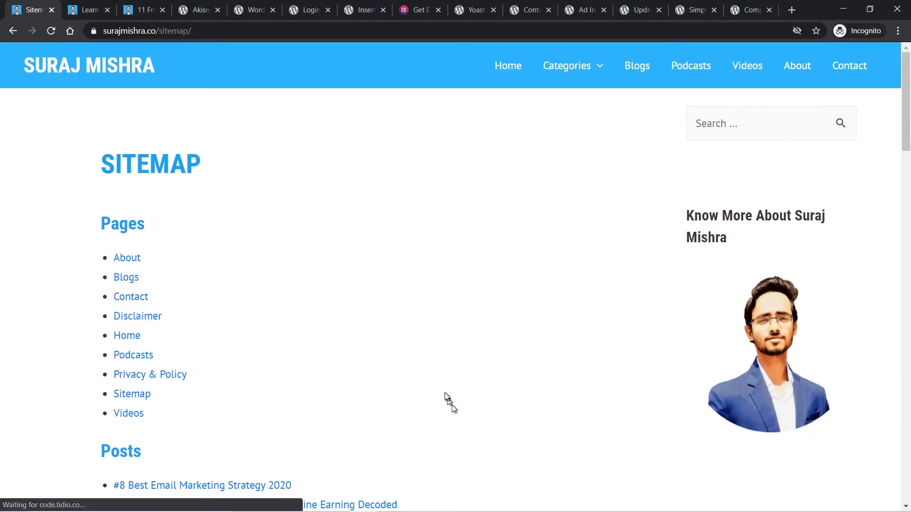
Step: Look through the pages and posts listed on the blog's sitemap
scroll(444, 391, down, 10)
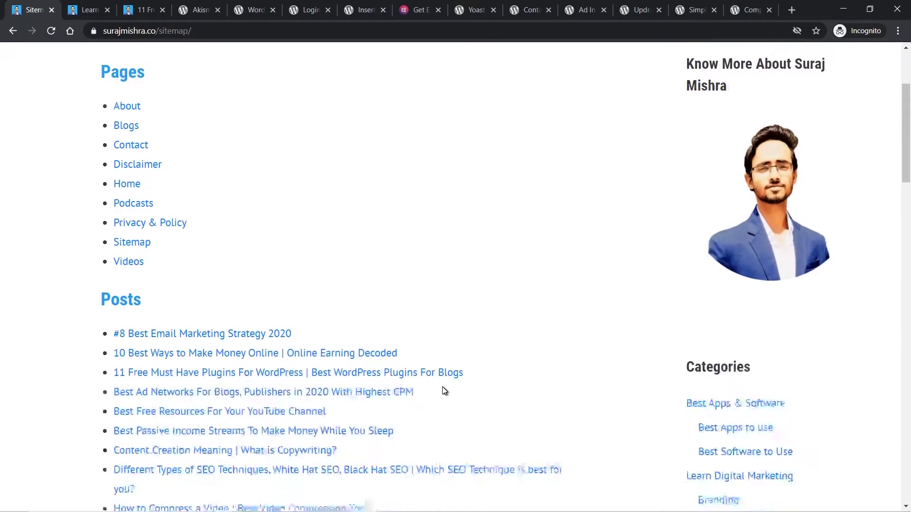
scroll(444, 389, up, 10)
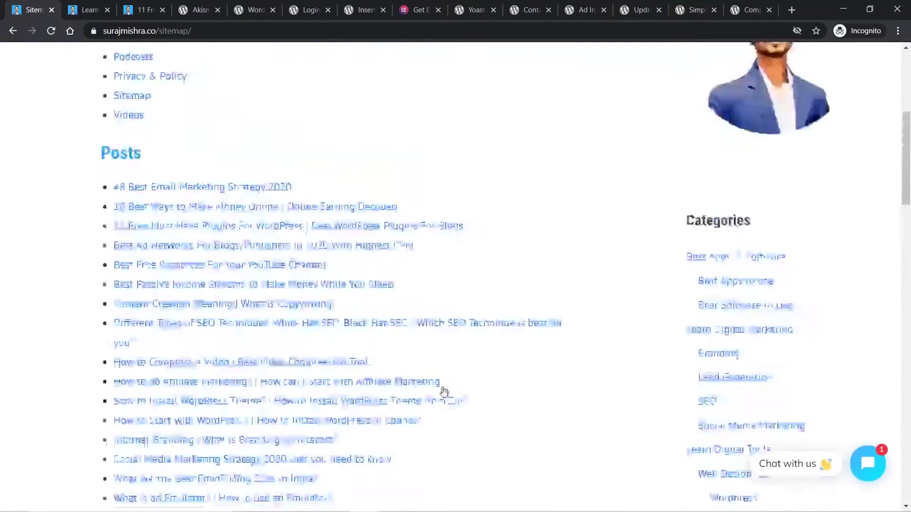
scroll(444, 389, down, 2)
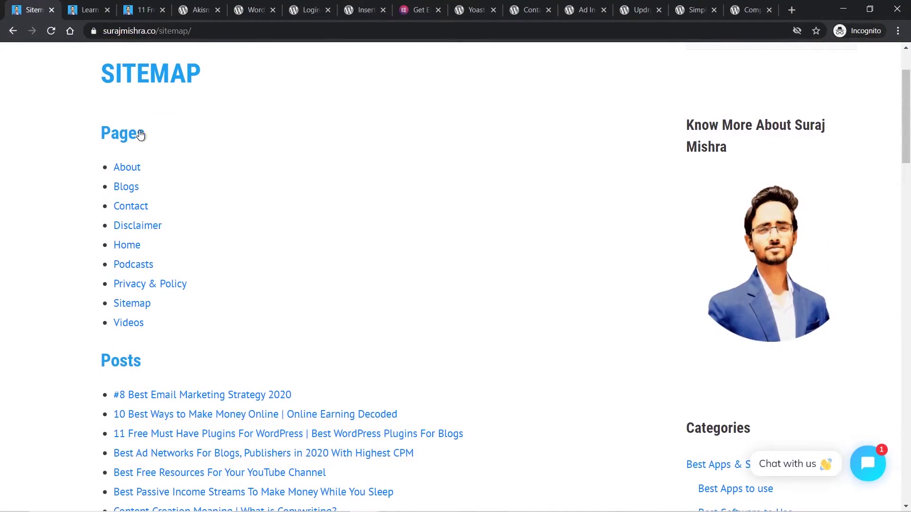
scroll(148, 360, down, 10)
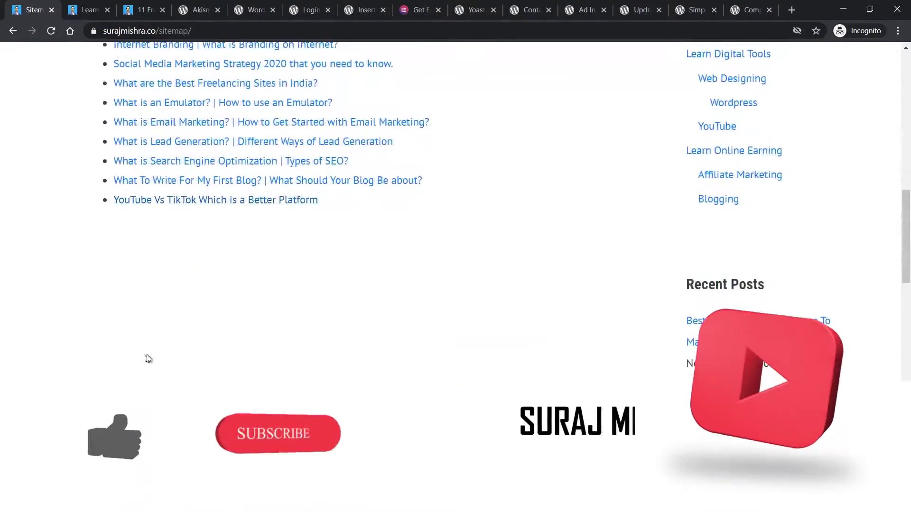
scroll(141, 332, up, 5)
scroll(142, 332, up, 10)
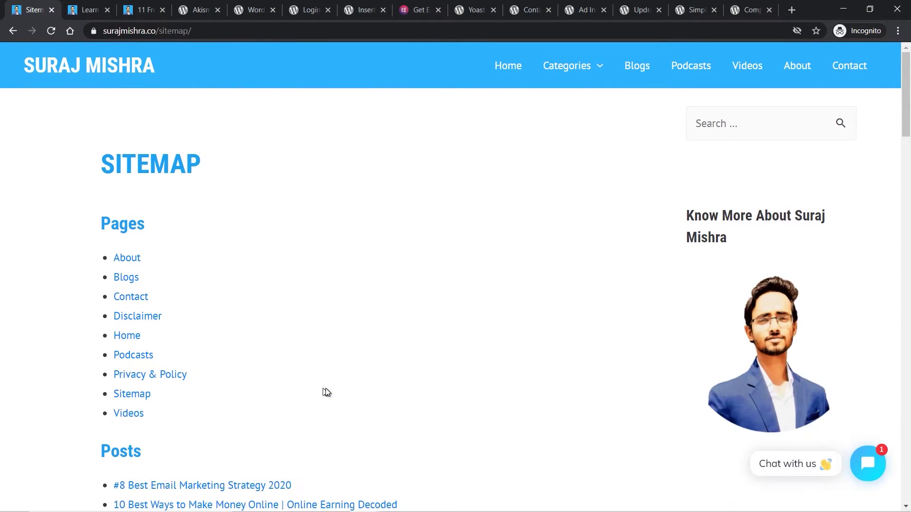
Step: Revisit the Simple Sitemap plugin page, and compare it with the HTML sitemap on the blog
click(701, 9)
scroll(522, 198, up, 6)
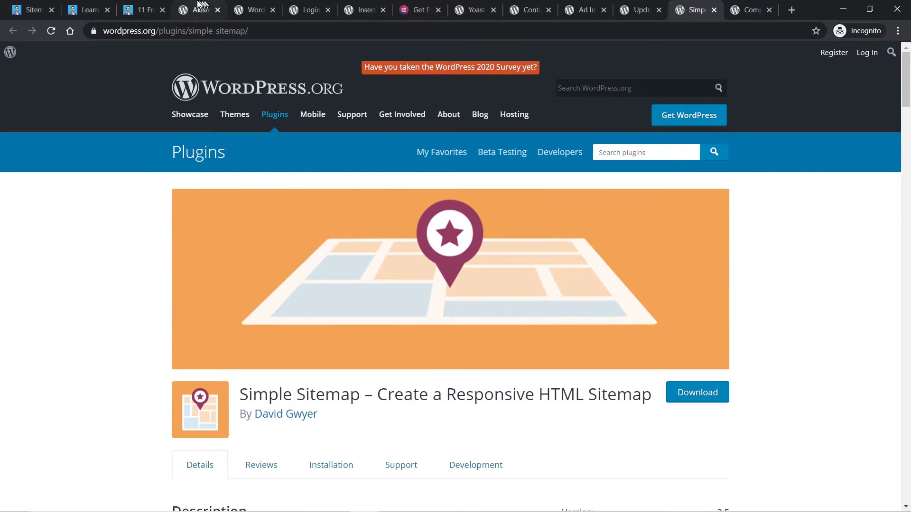
click(85, 10)
click(31, 10)
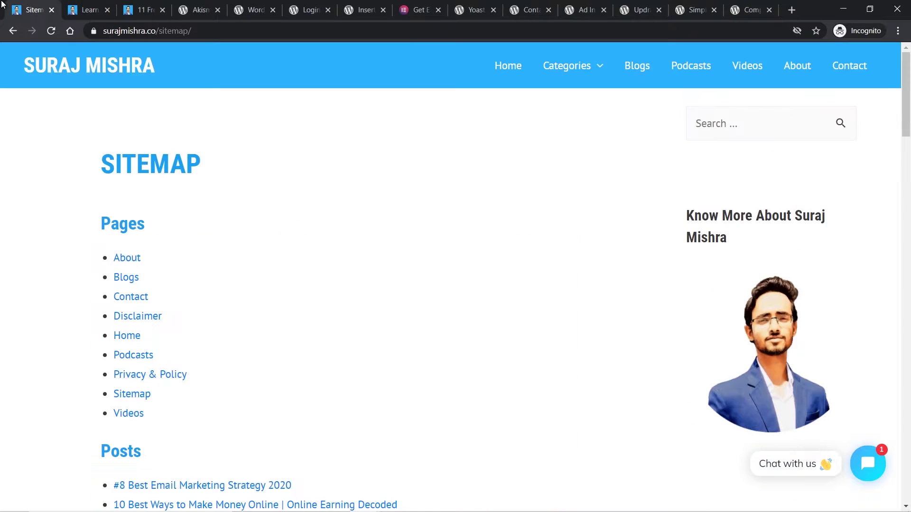
scroll(269, 215, down, 1)
scroll(269, 216, up, 1)
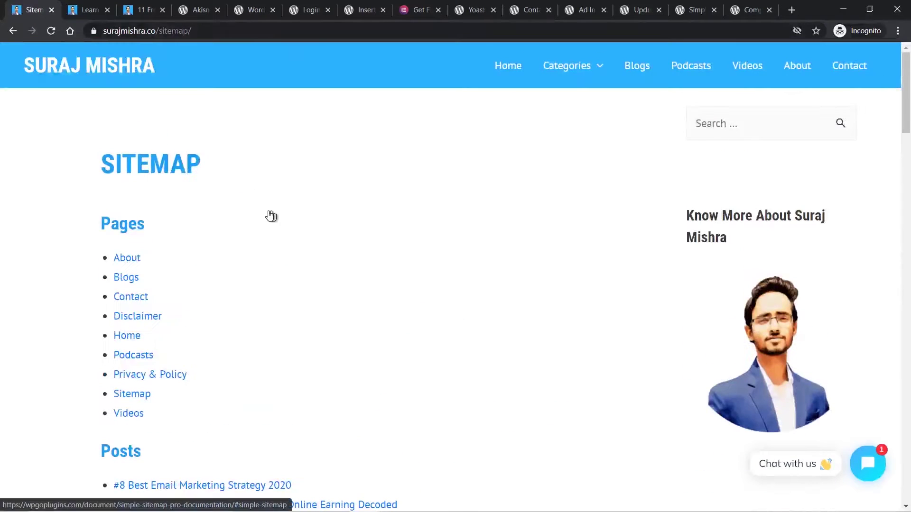
scroll(909, 91, down, 8)
scroll(909, 92, up, 8)
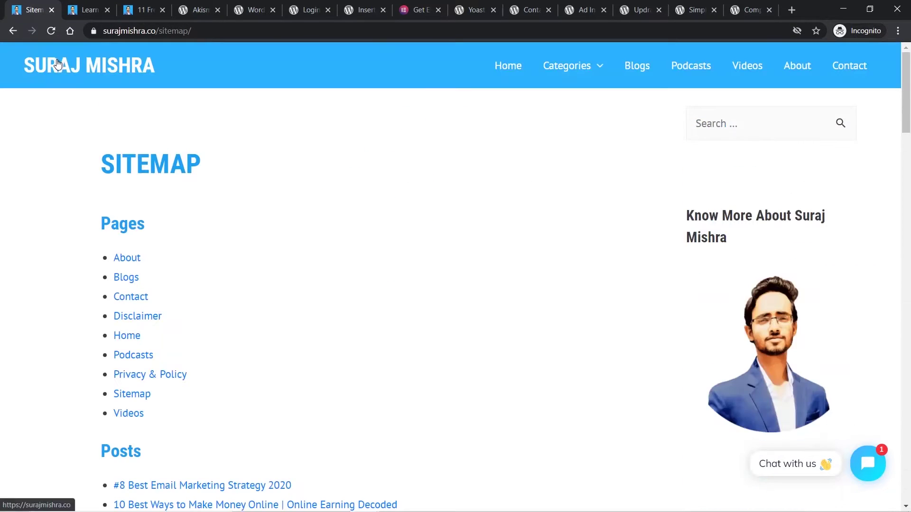
Step: Open the blog's home page and look over it down to the Sitemap link in the footer
click(67, 67)
scroll(288, 227, down, 20)
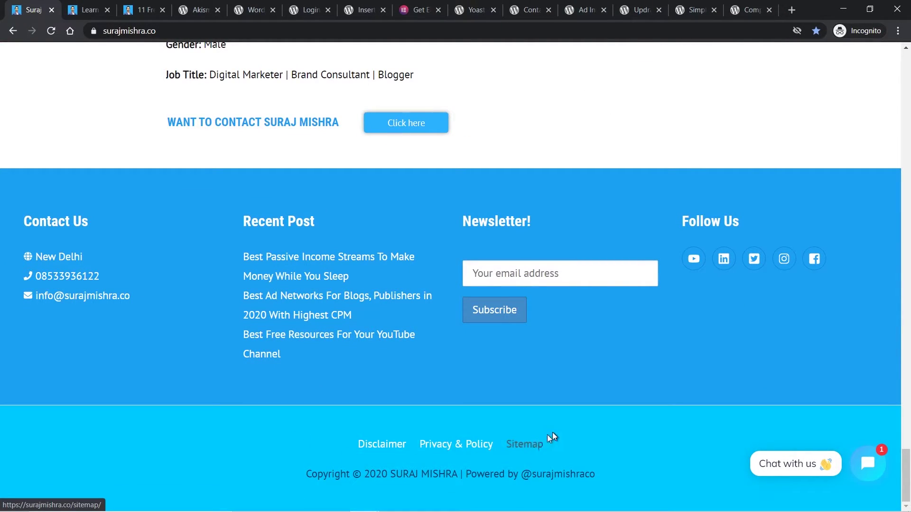
scroll(549, 435, up, 20)
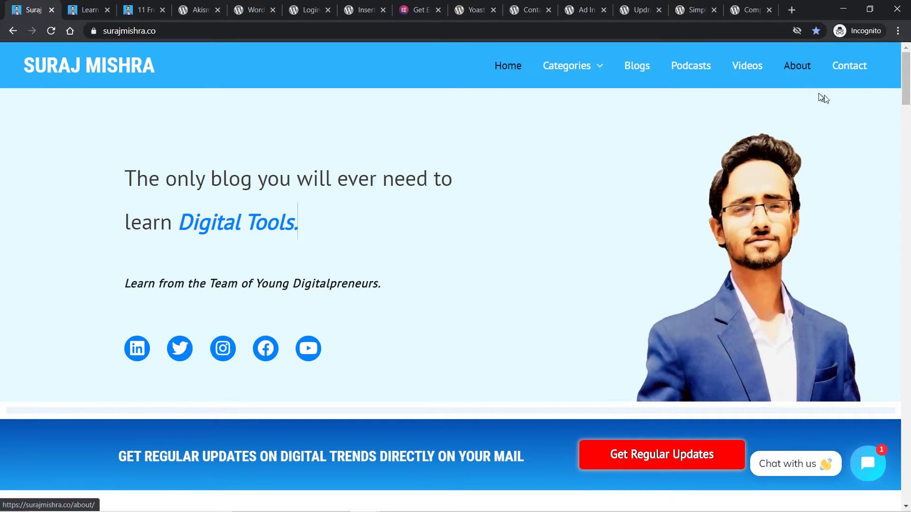
drag(906, 91, 910, 491)
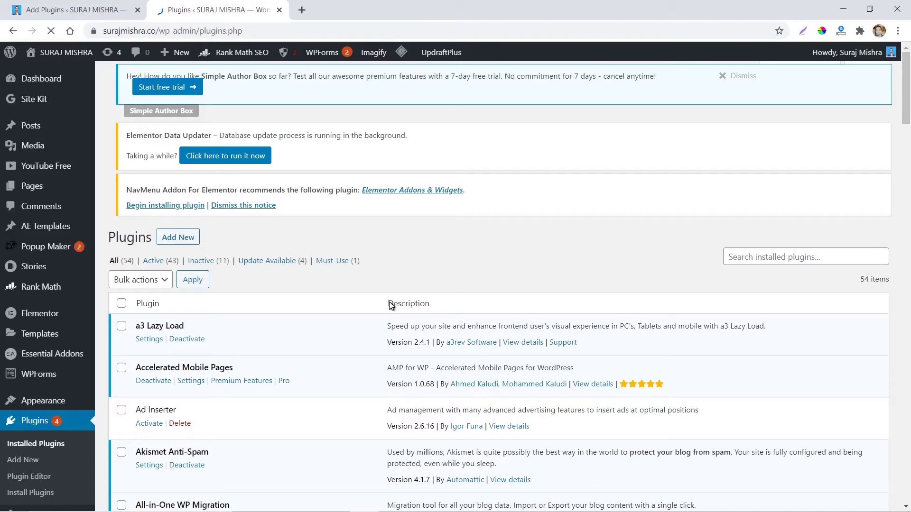
Step: Examine the installed plugins list in the WordPress dashboard, including the Companion Auto Update entry and its neighbours
scroll(392, 305, down, 20)
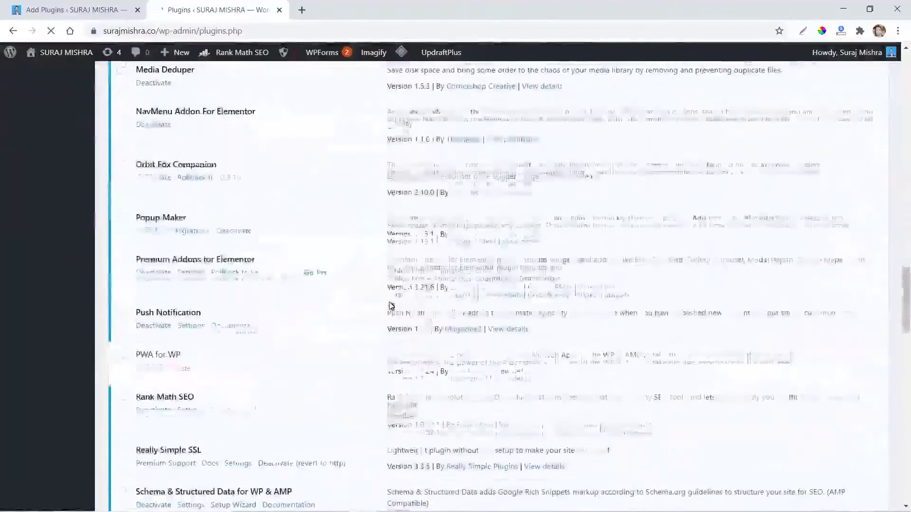
scroll(392, 305, down, 7)
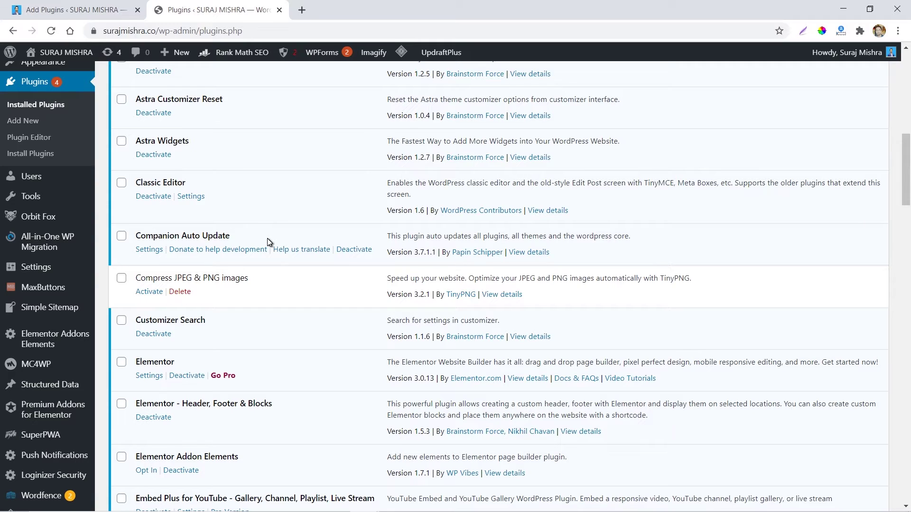
scroll(267, 242, up, 7)
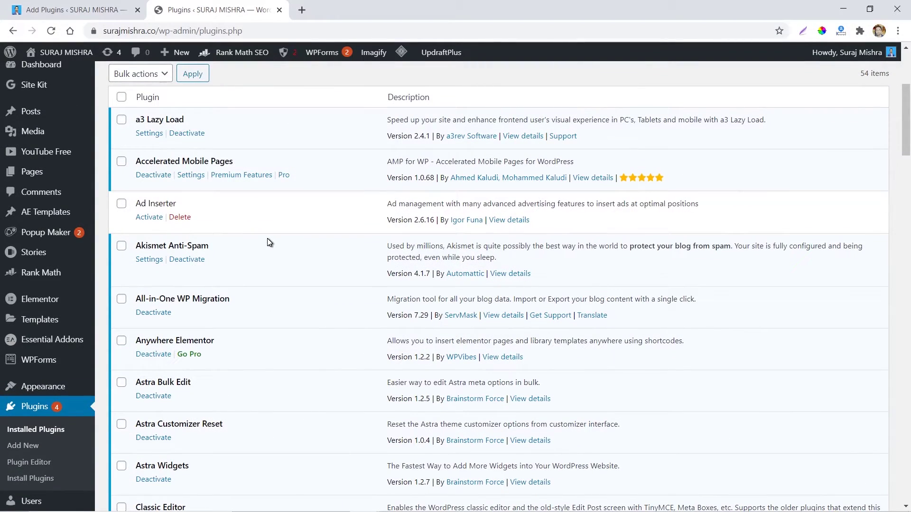
scroll(267, 242, down, 4)
scroll(267, 242, up, 4)
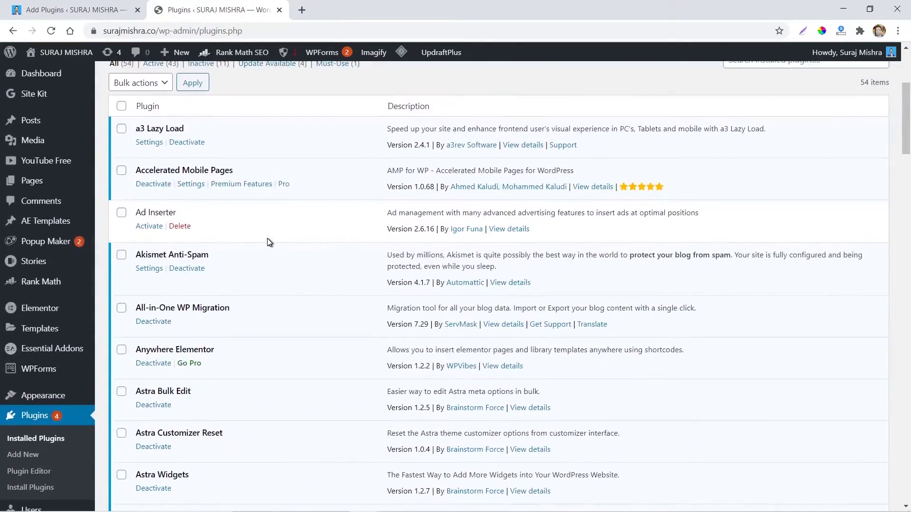
scroll(267, 240, down, 9)
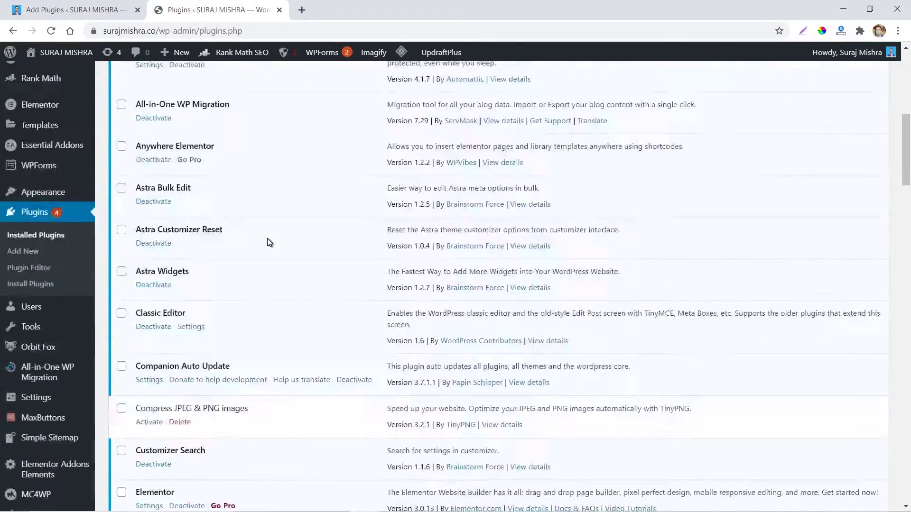
scroll(268, 240, up, 3)
scroll(267, 239, up, 10)
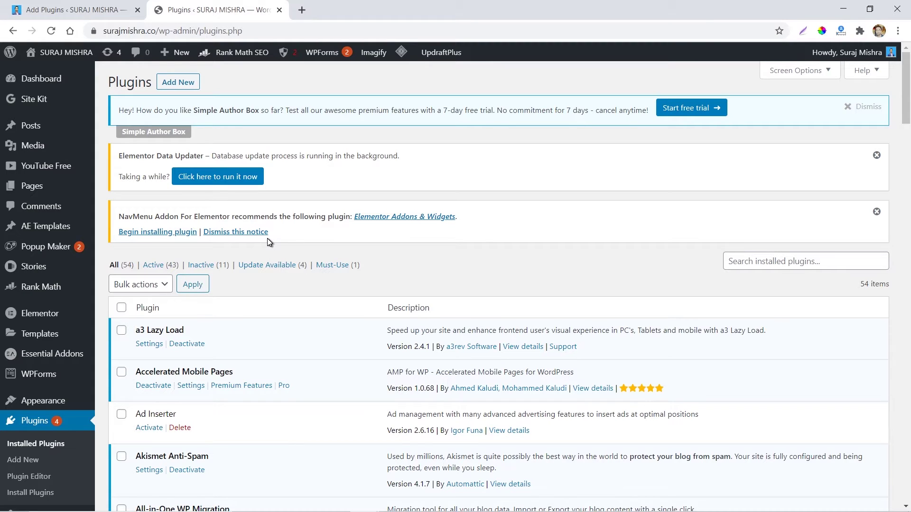
scroll(267, 238, down, 5)
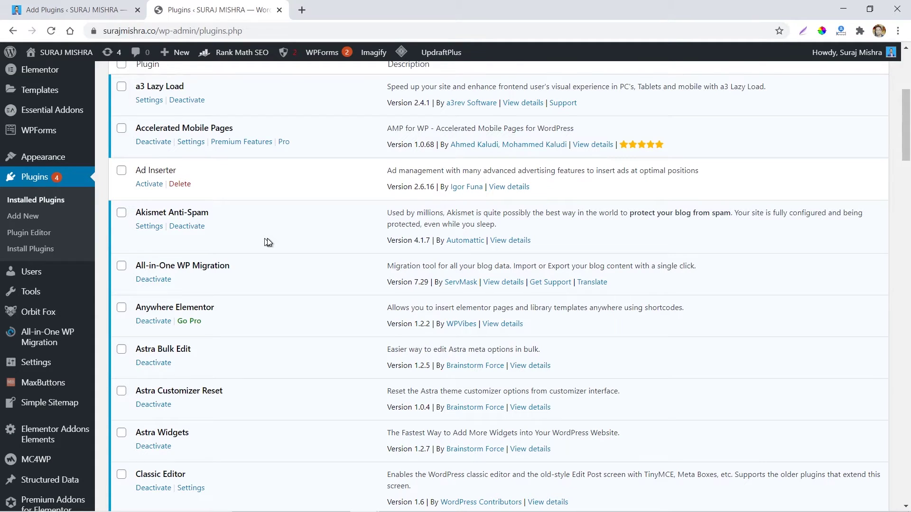
scroll(267, 241, up, 5)
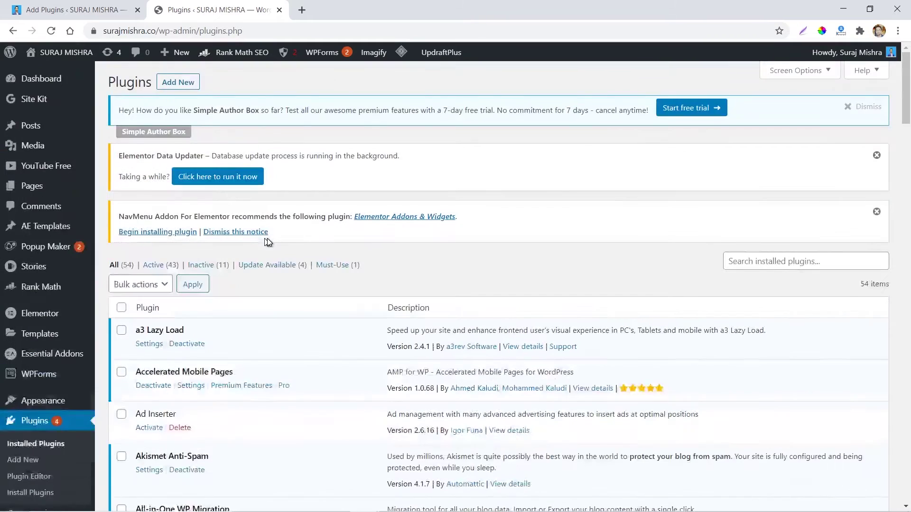
scroll(267, 241, down, 10)
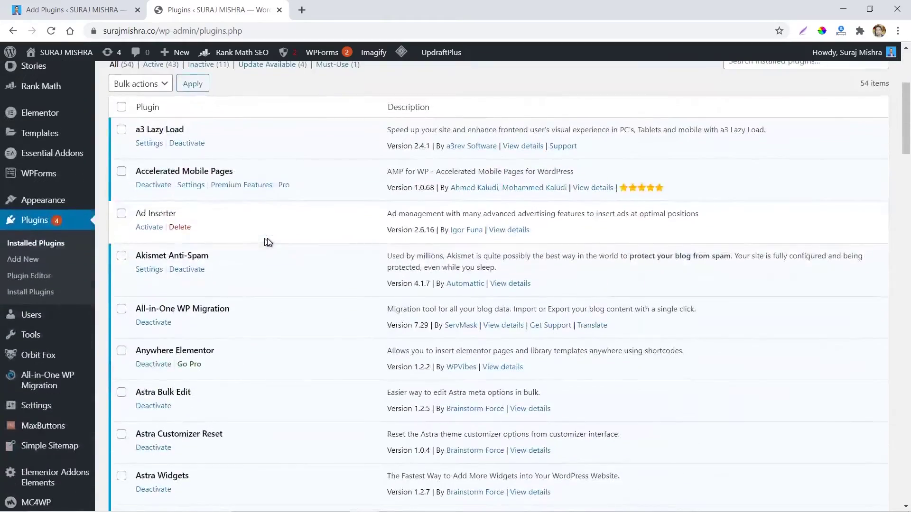
scroll(268, 242, down, 2)
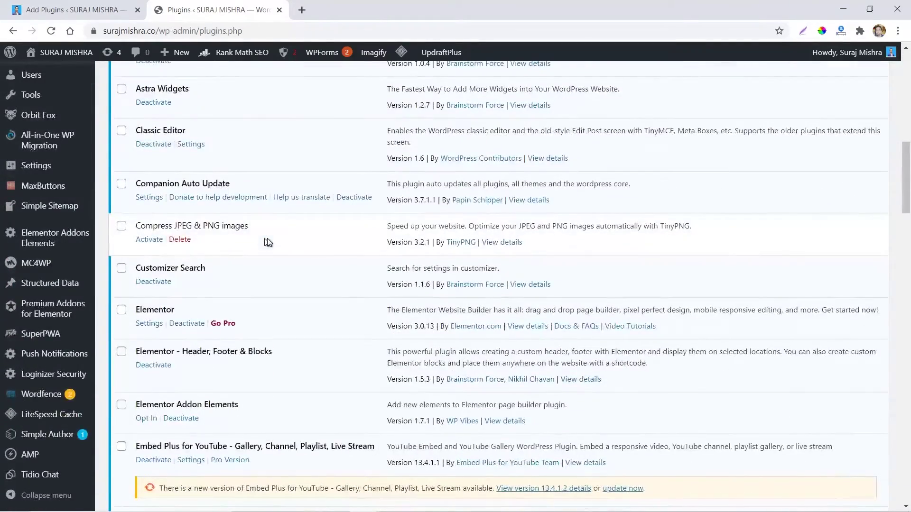
Step: Open the Companion Auto Update settings and look through the auto updater, email notification, interval and advanced options
click(150, 197)
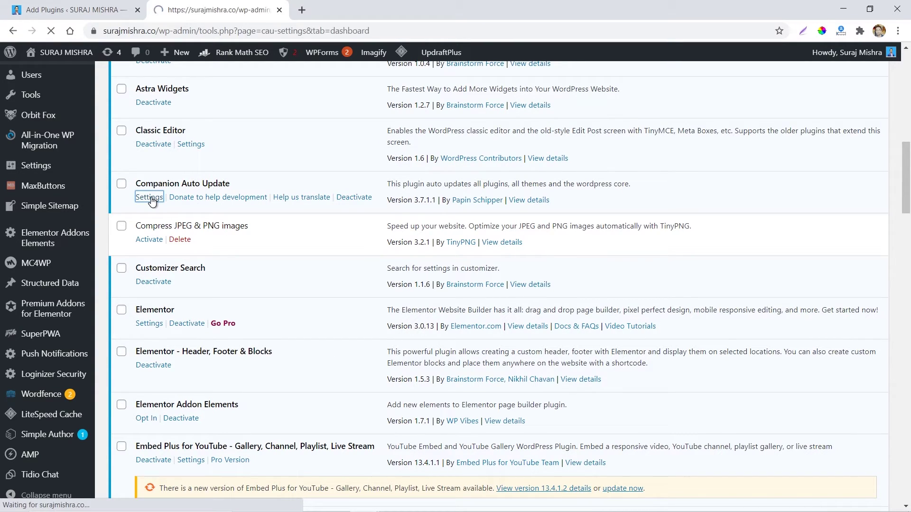
scroll(327, 228, down, 5)
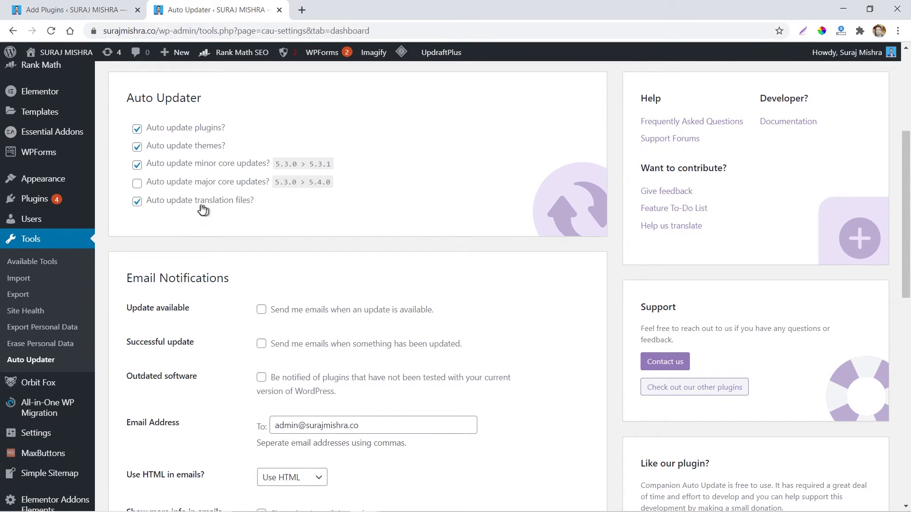
scroll(266, 221, down, 4)
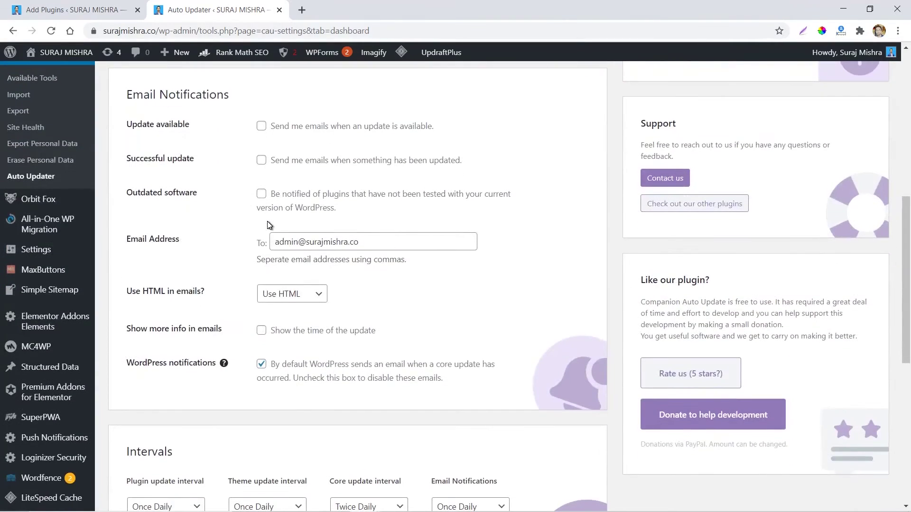
scroll(268, 225, down, 5)
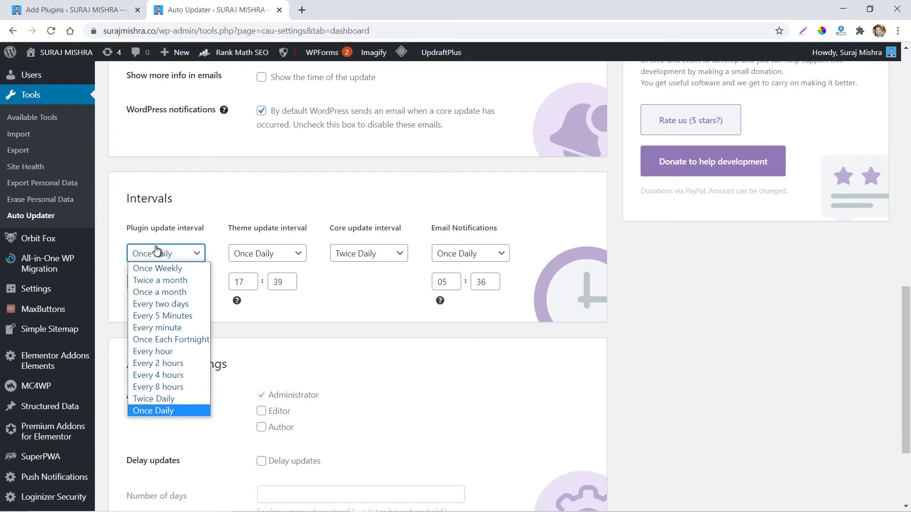
scroll(338, 317, down, 3)
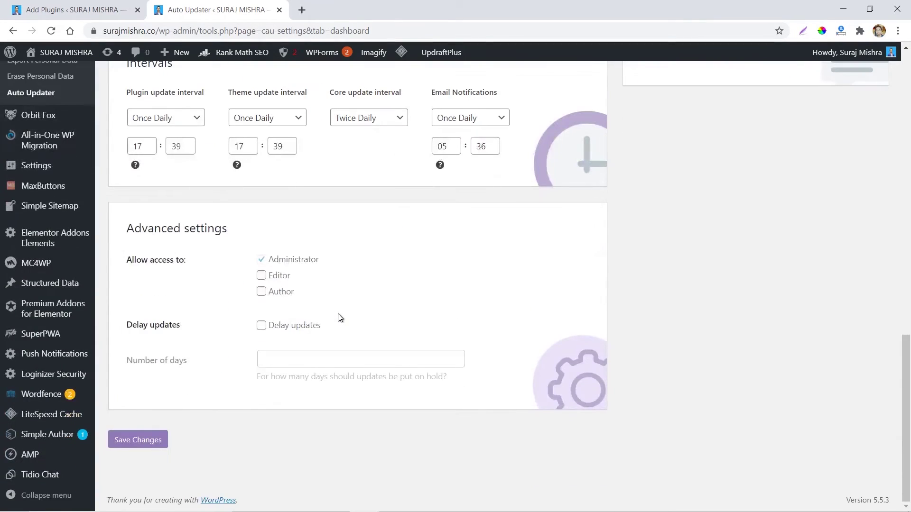
scroll(338, 317, up, 15)
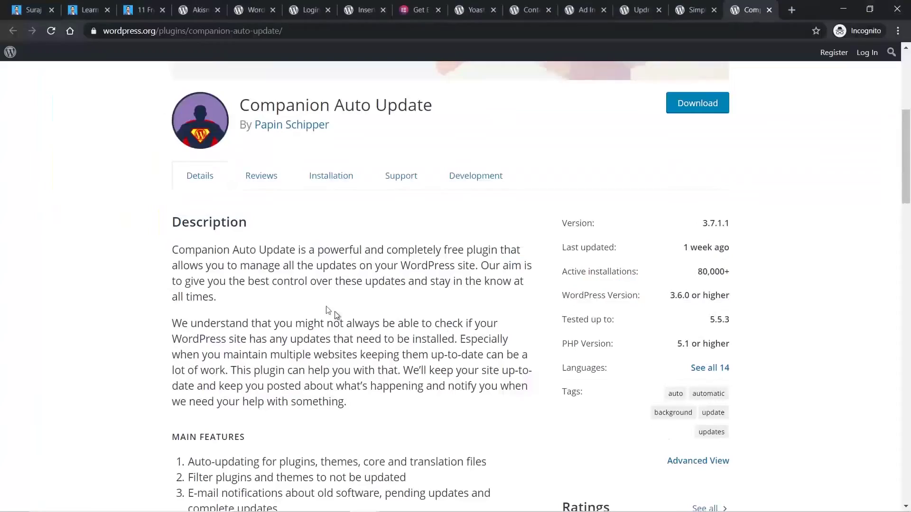
Step: Open the blog article on 11 free must-have WordPress plugins and skim it from the title to the Wrapping It Up section
click(105, 4)
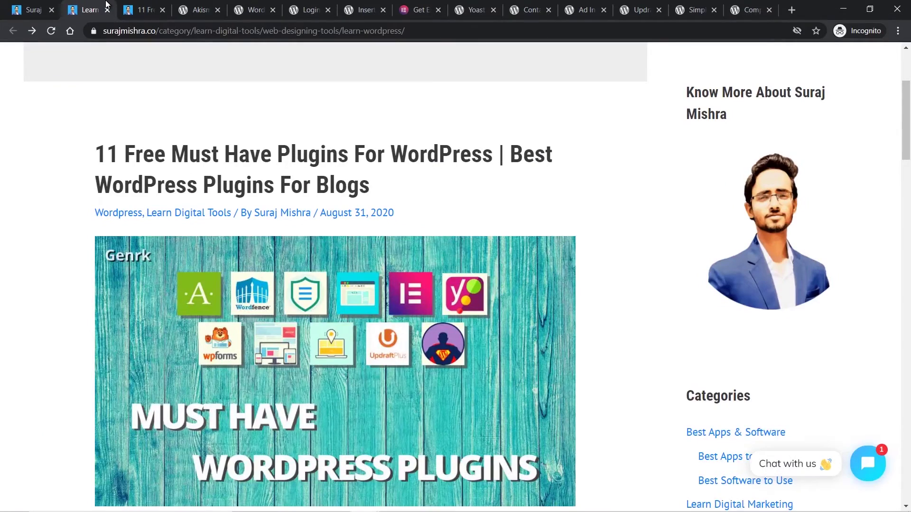
click(145, 5)
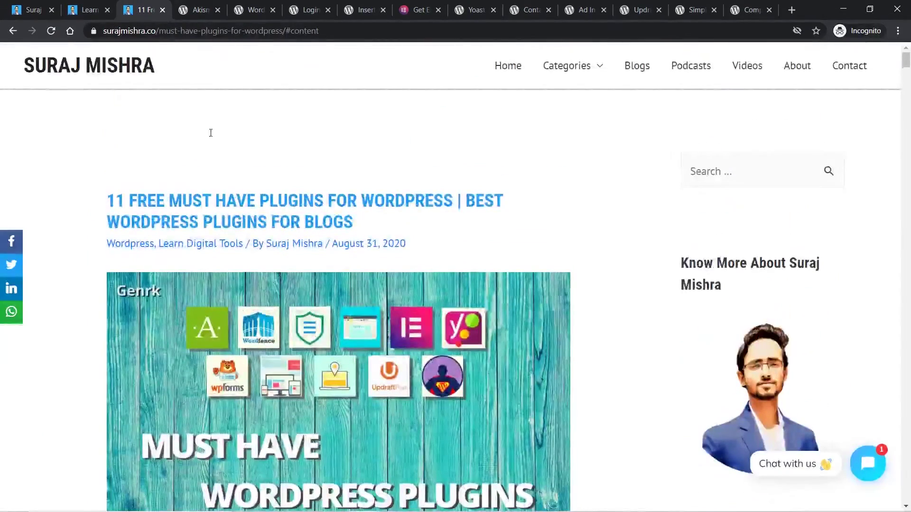
scroll(210, 134, down, 20)
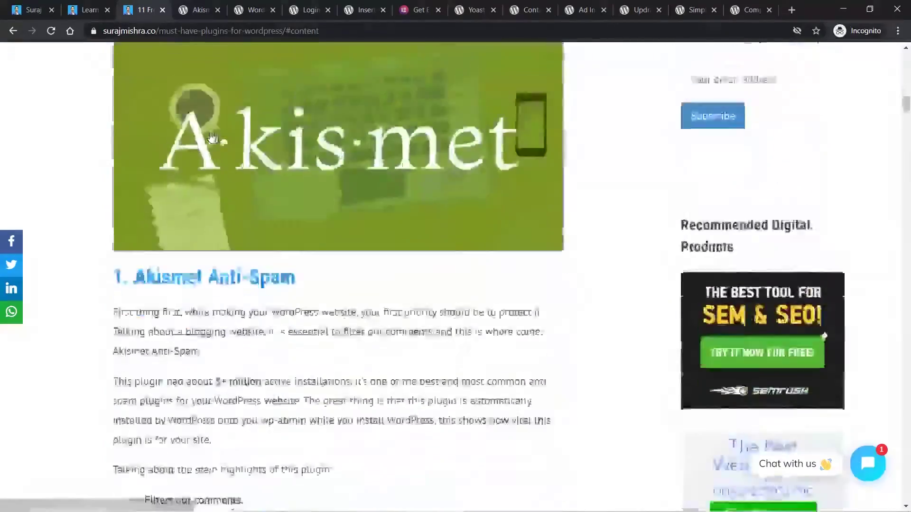
scroll(210, 136, down, 20)
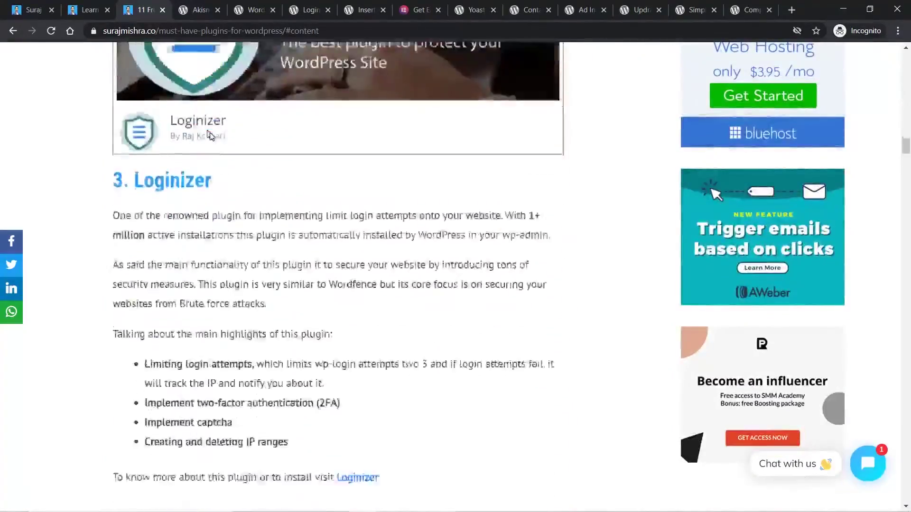
scroll(210, 137, down, 20)
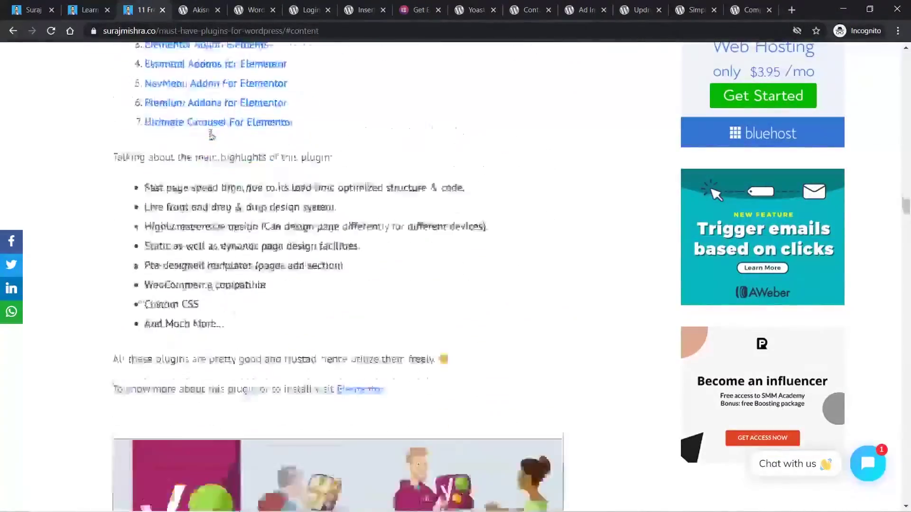
scroll(211, 134, down, 20)
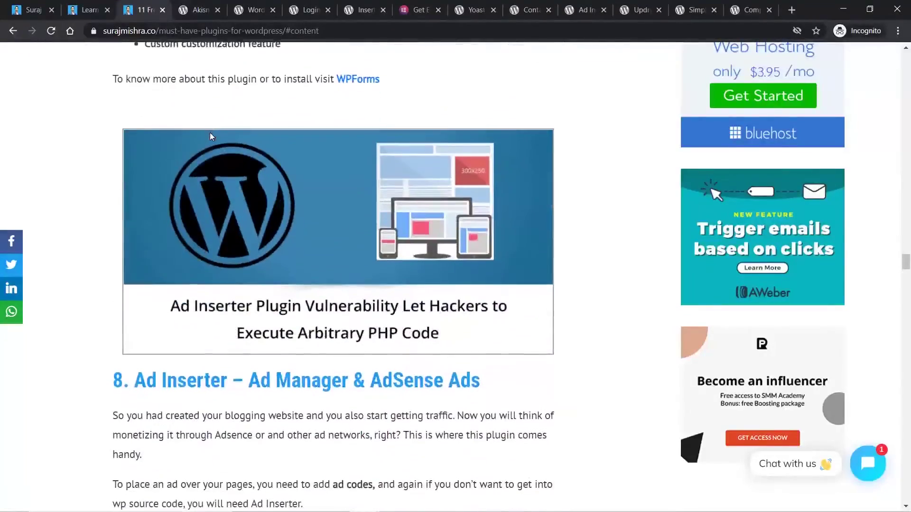
scroll(210, 135, down, 20)
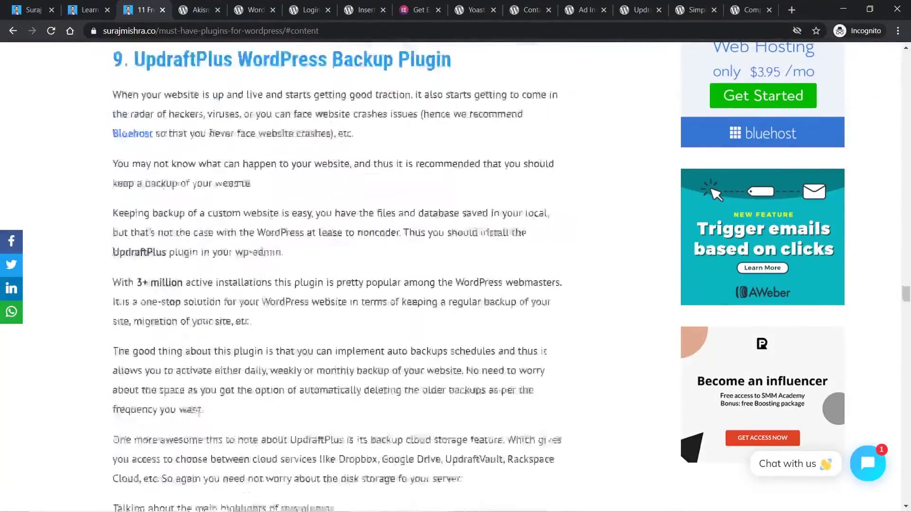
scroll(212, 136, down, 20)
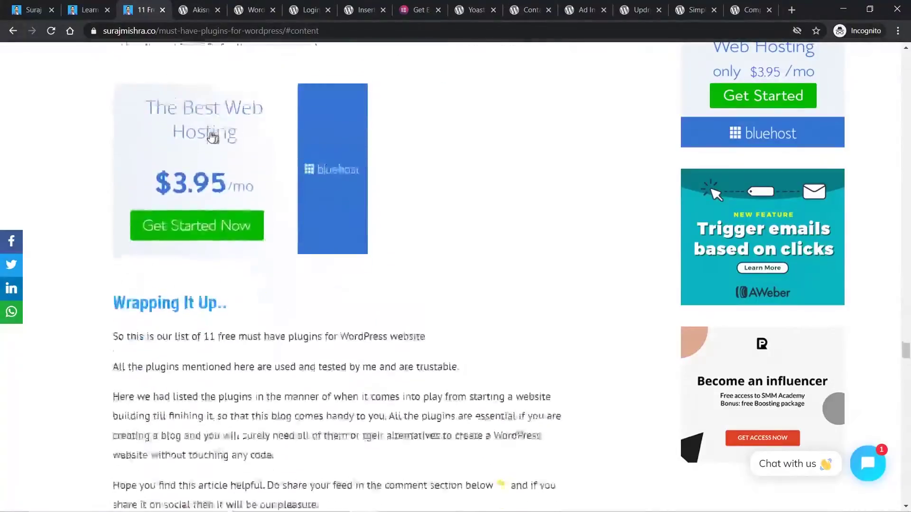
scroll(212, 135, up, 20)
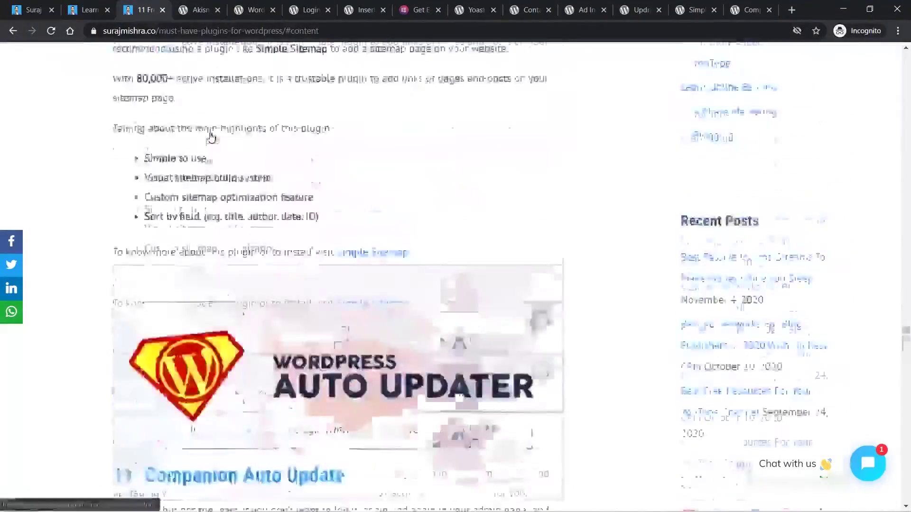
scroll(213, 136, up, 20)
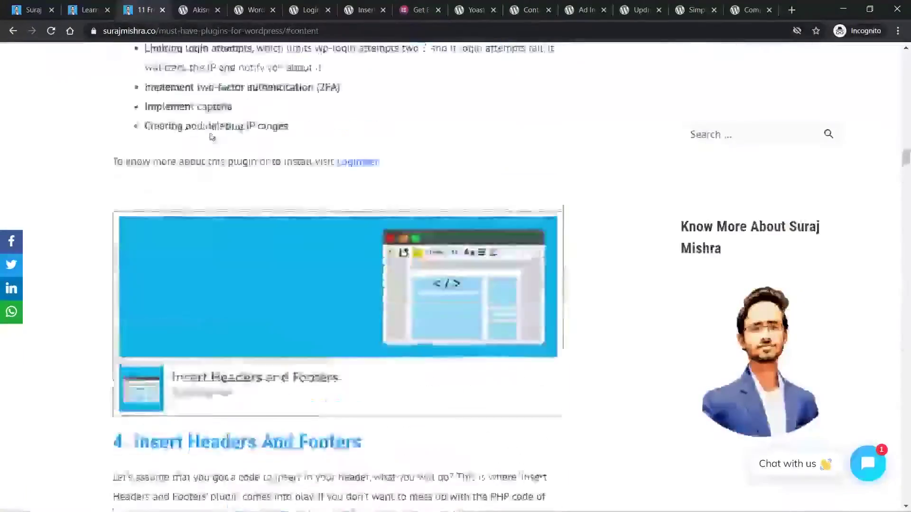
scroll(211, 135, up, 10)
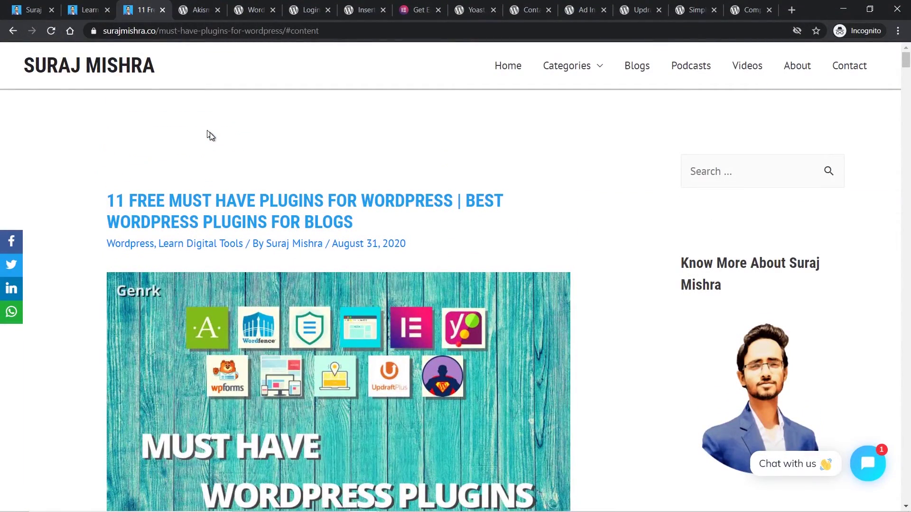
Step: Read the article's criteria for choosing plugins and its Akismet Anti-Spam and Wordfence Security entries
scroll(209, 134, down, 12)
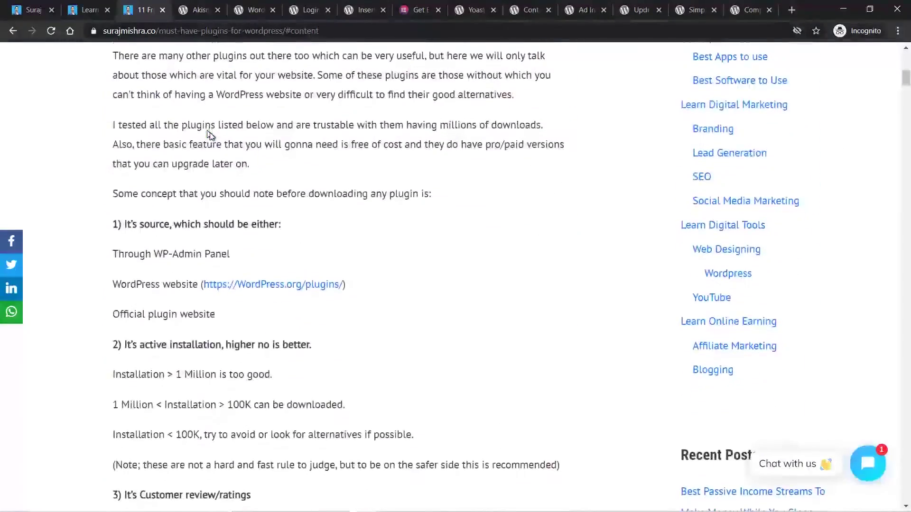
scroll(209, 135, down, 13)
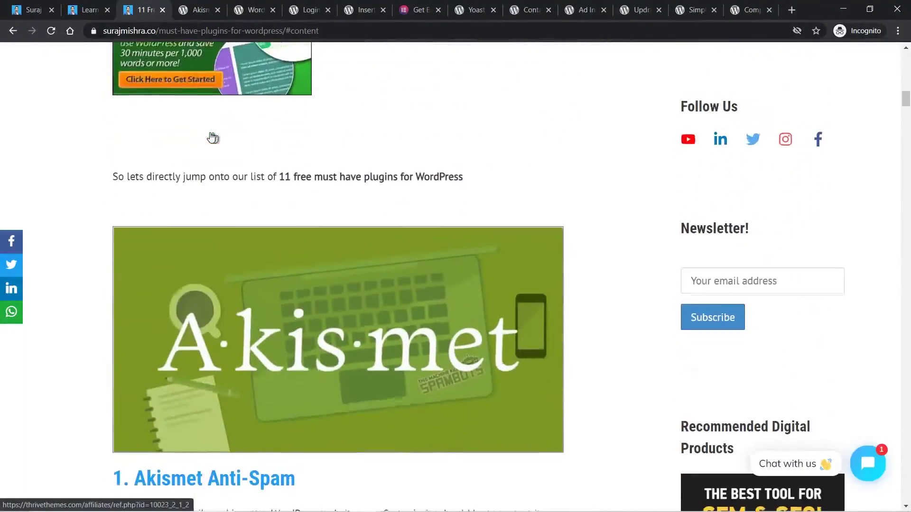
scroll(212, 138, down, 10)
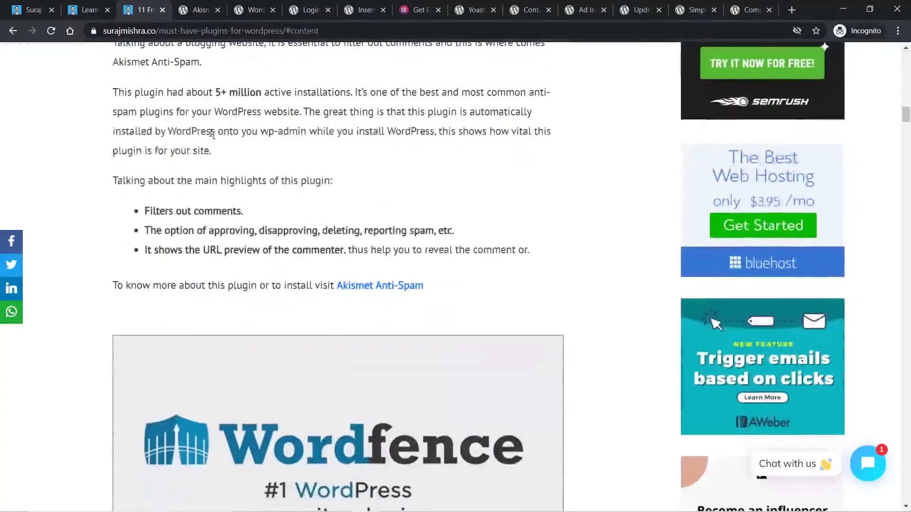
scroll(212, 134, down, 15)
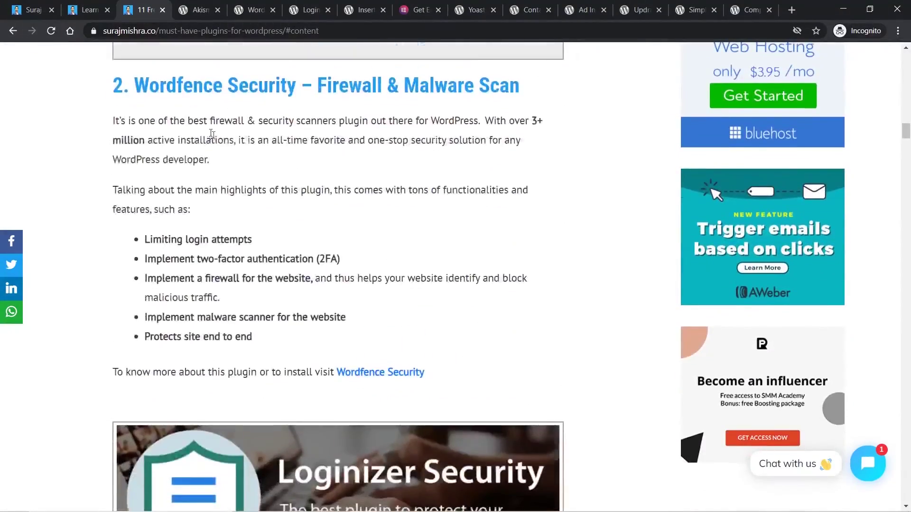
scroll(212, 136, down, 9)
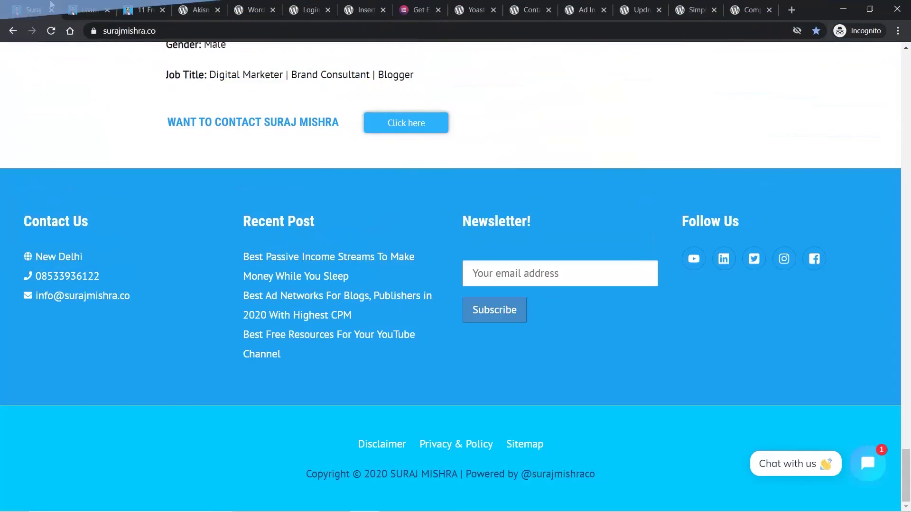
Step: Return to the blog's home page and look over it from the footer up to the header banner
scroll(215, 180, up, 15)
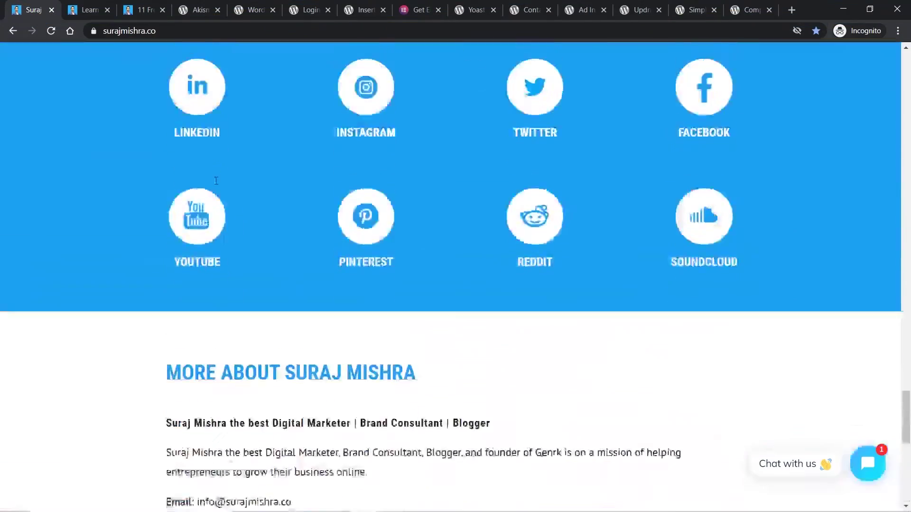
scroll(216, 181, up, 10)
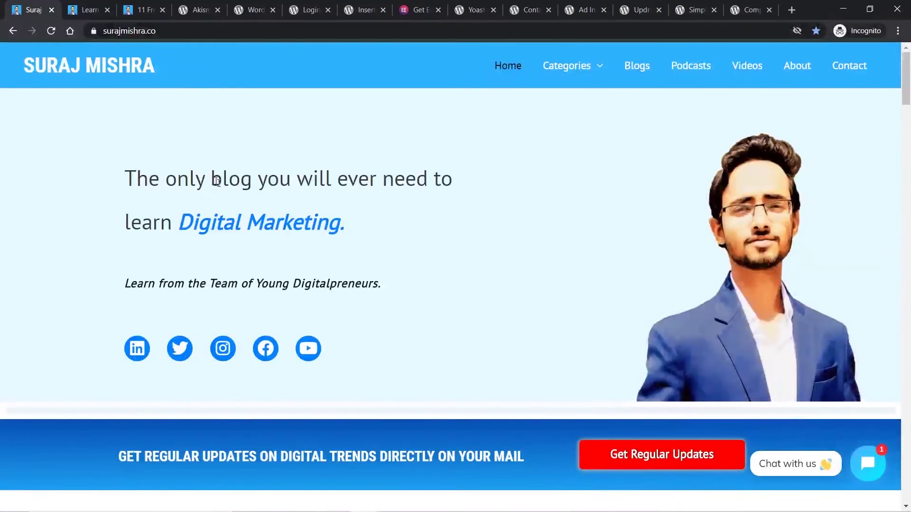